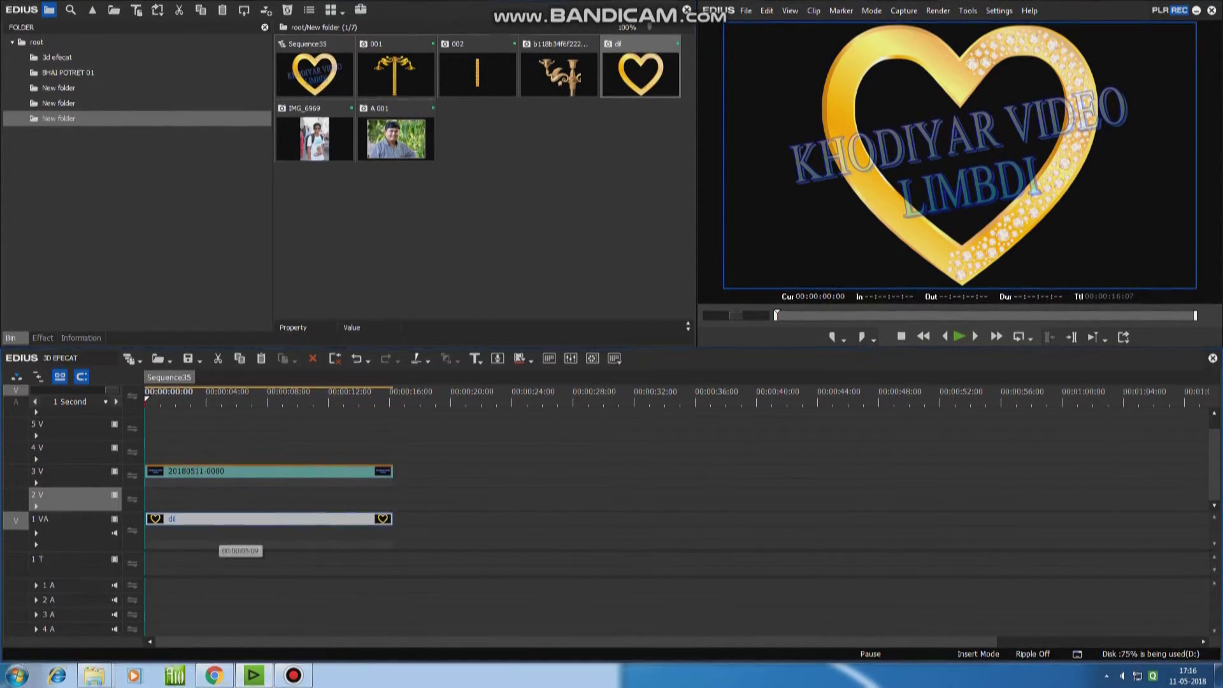
Place the A 001 photo at the start of track 2 V and extend it to the end of the other clips.
{"action": "left_click_drag", "start_coordinate": [396, 138], "coordinate": [184, 494]}
{"action": "left_click_drag", "start_coordinate": [268, 494], "coordinate": [391, 494]}
{"action": "key", "text": "l"}
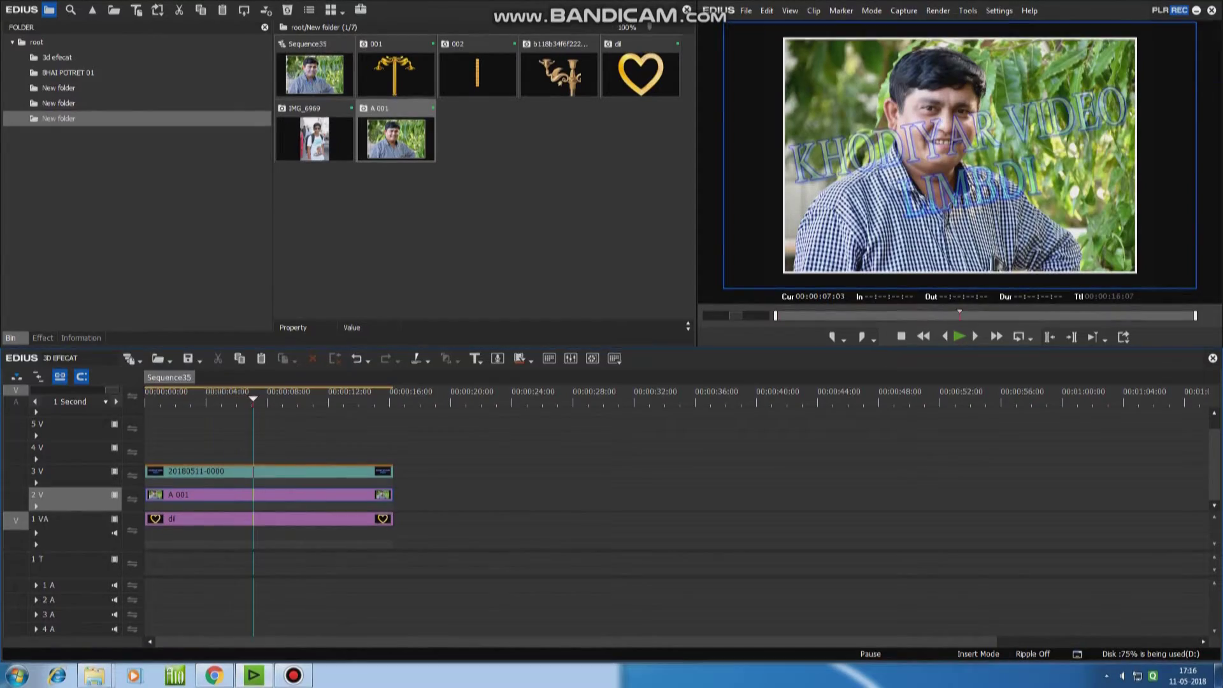
Scale the A 001 photo to 69.10% and position it at X 1.00%, Y -2.40% in Layouter.
{"action": "left_click", "coordinate": [268, 494]}
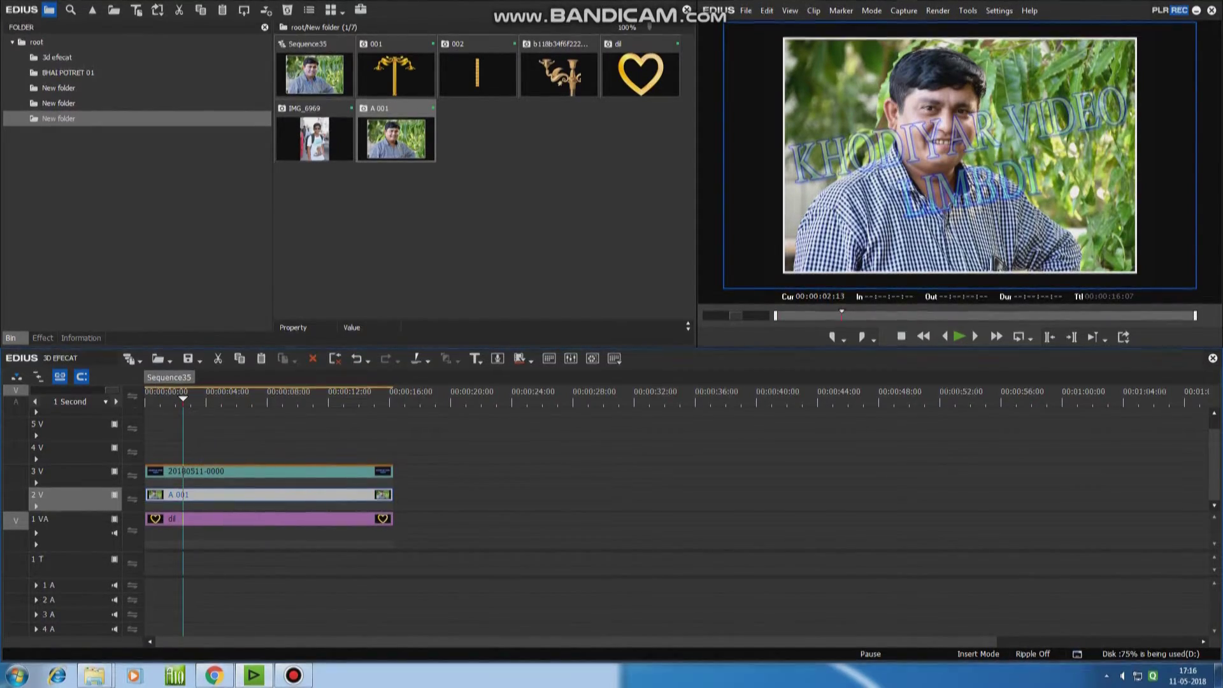
{"action": "key", "text": "h"}
{"action": "key", "text": "F7"}
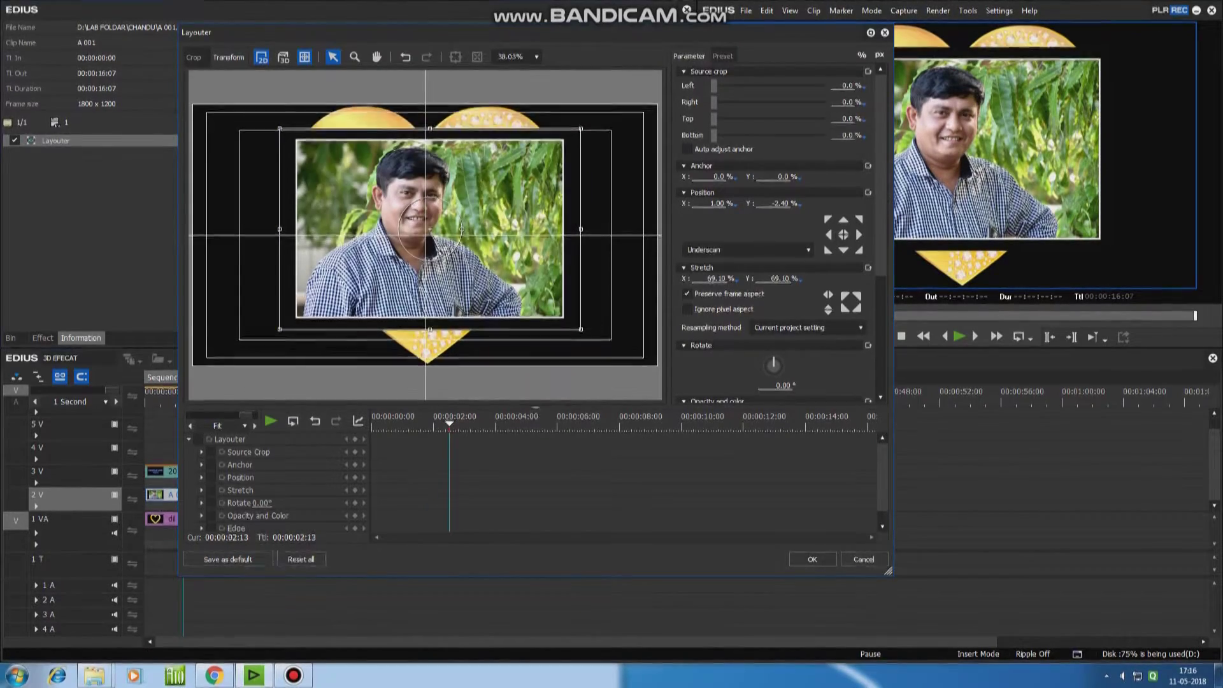
{"action": "key", "text": "Return"}
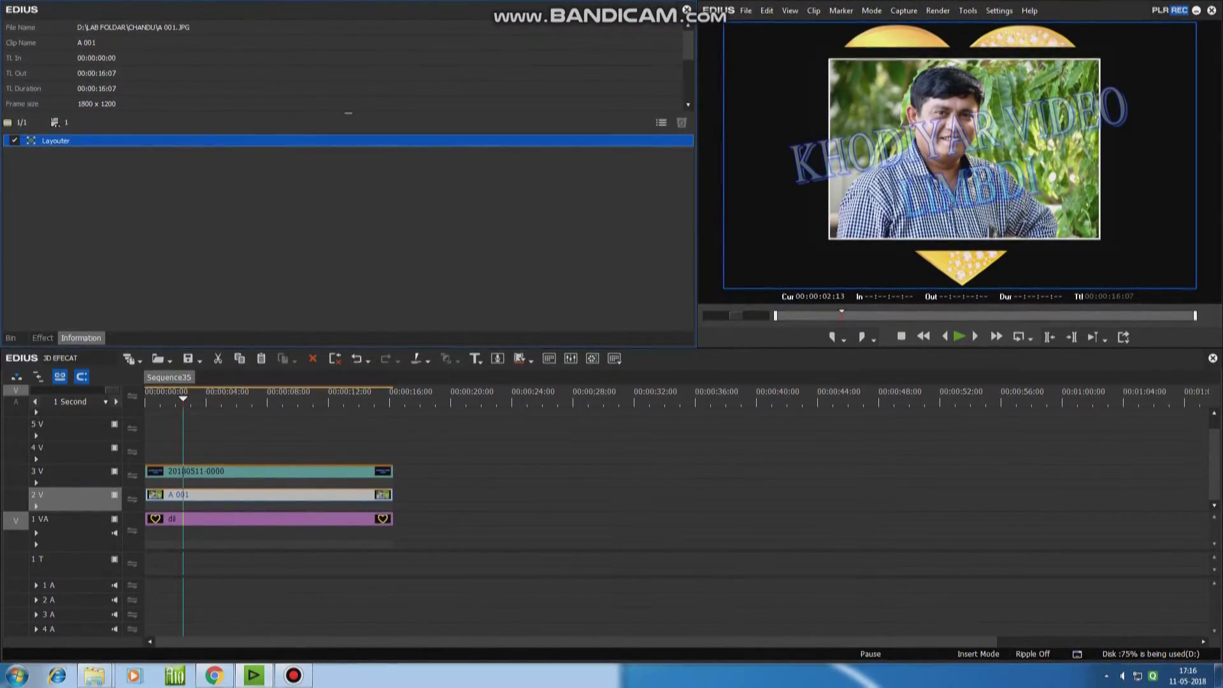
Apply the Mask video filter to the dil heart clip on track 1 VA, showing the clip in the mask editor.
{"action": "left_click", "coordinate": [42, 337]}
{"action": "left_click", "coordinate": [309, 58]}
{"action": "scroll", "coordinate": [101, 185], "scroll_direction": "up", "scroll_amount": 5}
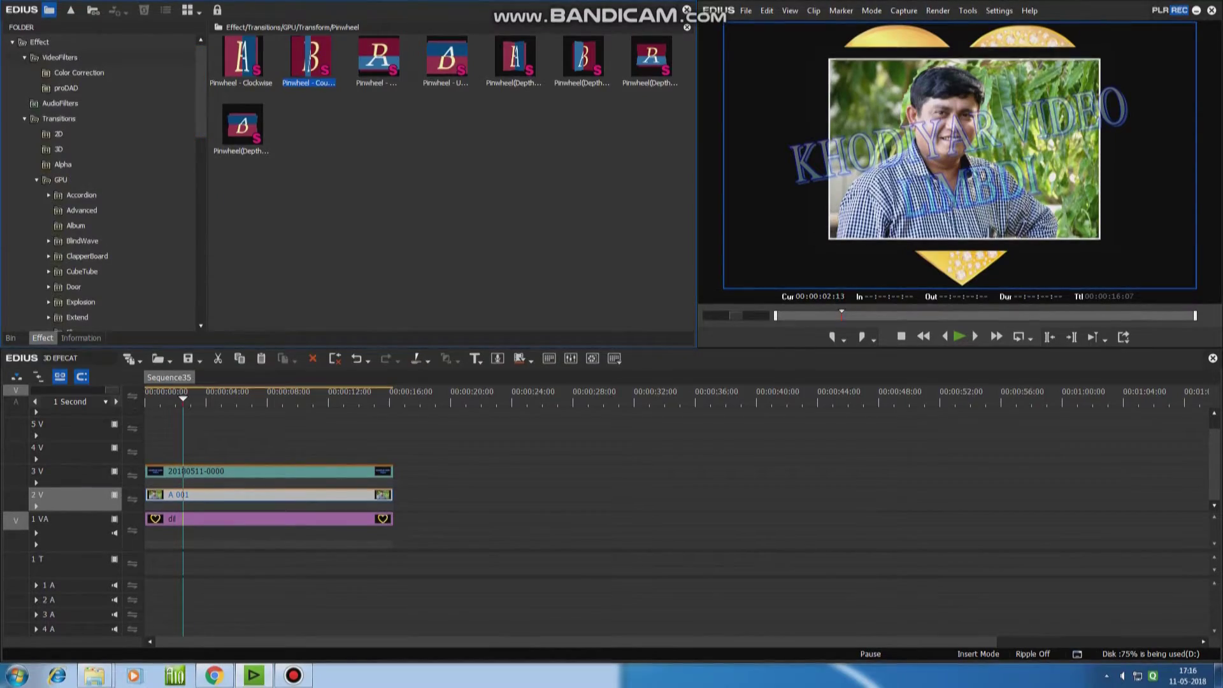
{"action": "left_click", "coordinate": [59, 57]}
{"action": "left_click", "coordinate": [452, 177]}
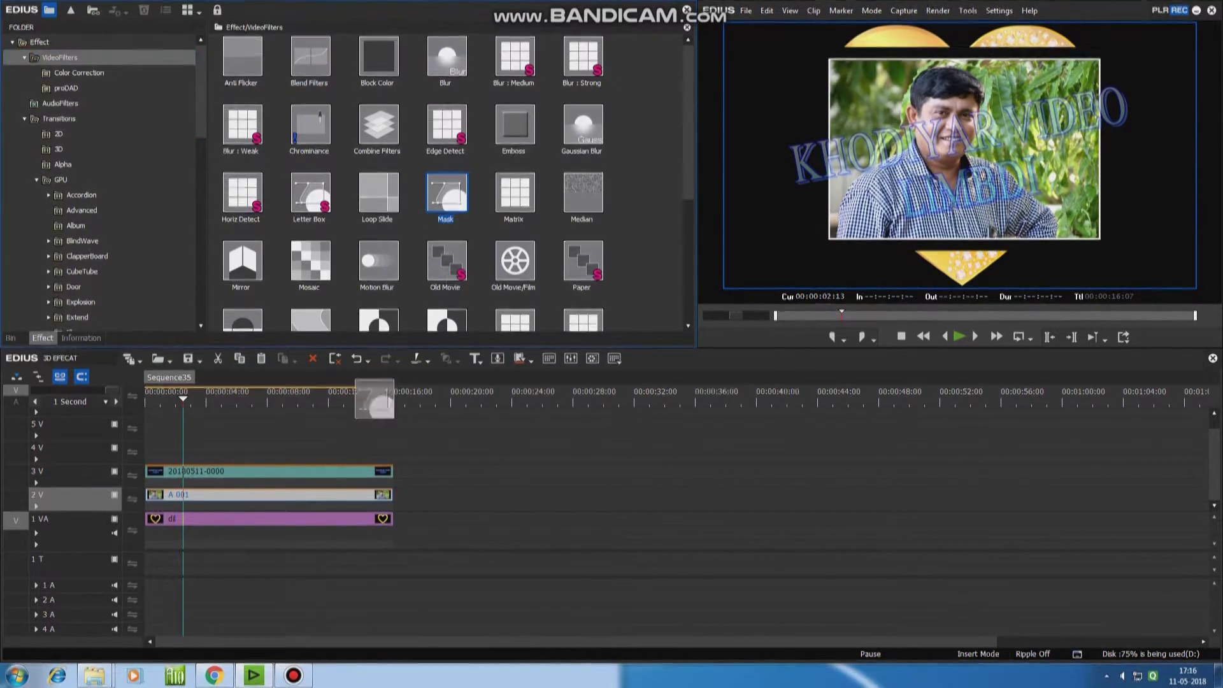
{"action": "left_click_drag", "start_coordinate": [452, 177], "coordinate": [268, 518]}
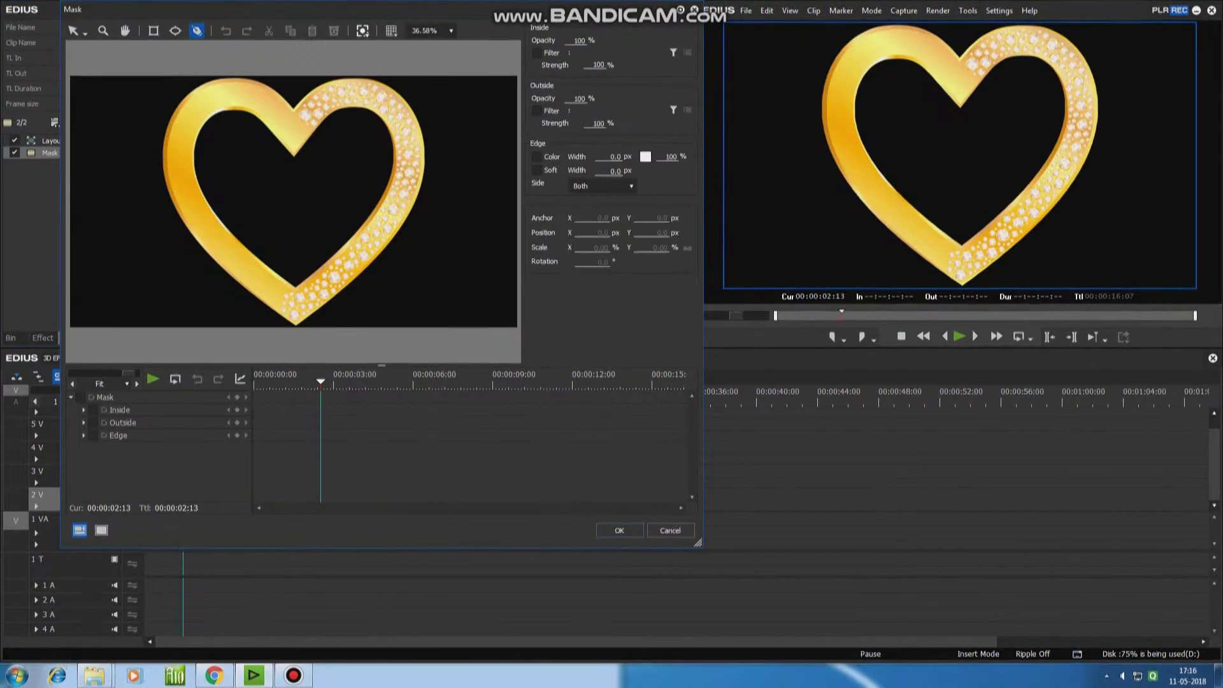
Draw a closed heart-shaped mask path along the gold frame's band and set the opacity outside it to 0%.
{"action": "left_click", "coordinate": [291, 132]}
{"action": "left_click", "coordinate": [402, 109]}
{"action": "left_click", "coordinate": [403, 139]}
{"action": "left_click", "coordinate": [402, 167]}
{"action": "left_click", "coordinate": [392, 228]}
{"action": "left_click", "coordinate": [348, 262]}
{"action": "left_click", "coordinate": [301, 297]}
{"action": "left_click_drag", "start_coordinate": [200, 220], "coordinate": [188, 189]}
{"action": "left_click_drag", "start_coordinate": [189, 134], "coordinate": [202, 106]}
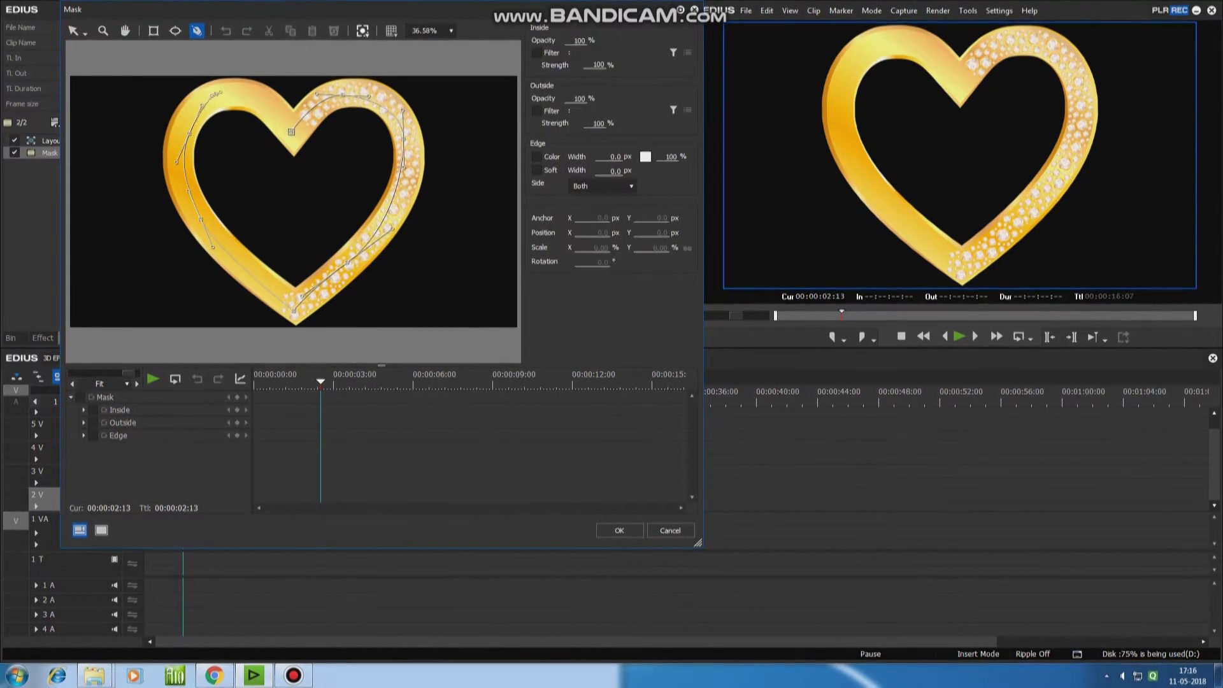
{"action": "left_click", "coordinate": [291, 132]}
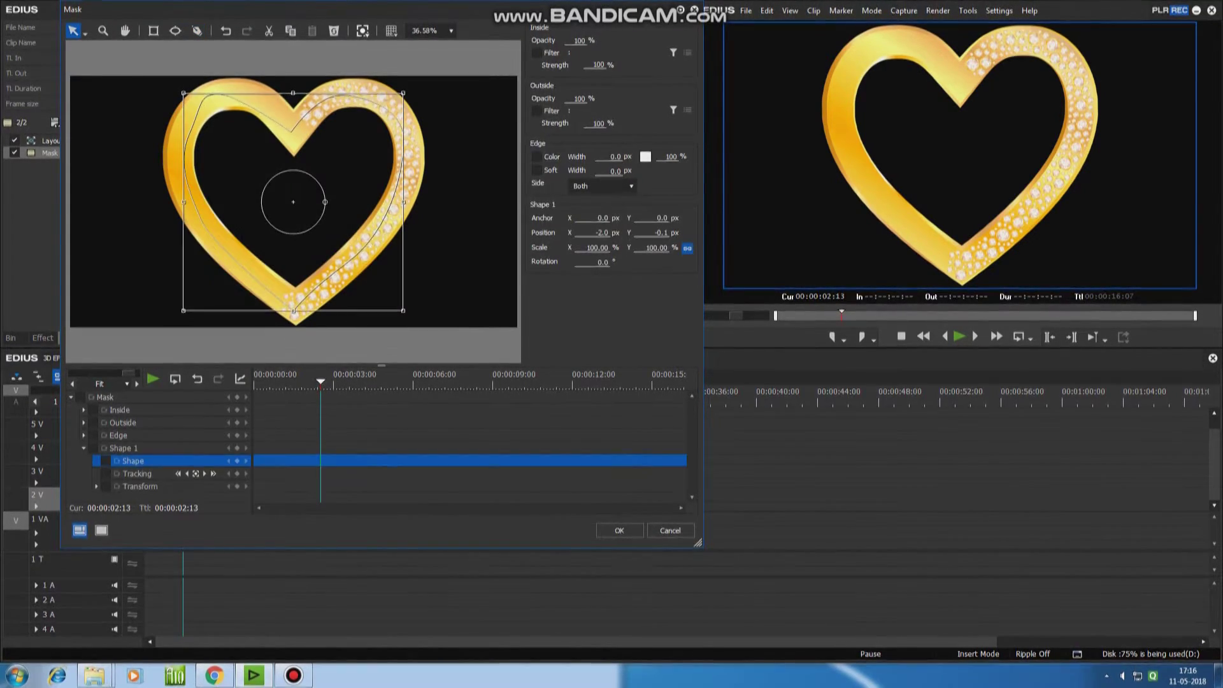
{"action": "type", "text": "0"}
{"action": "key", "text": "Return"}
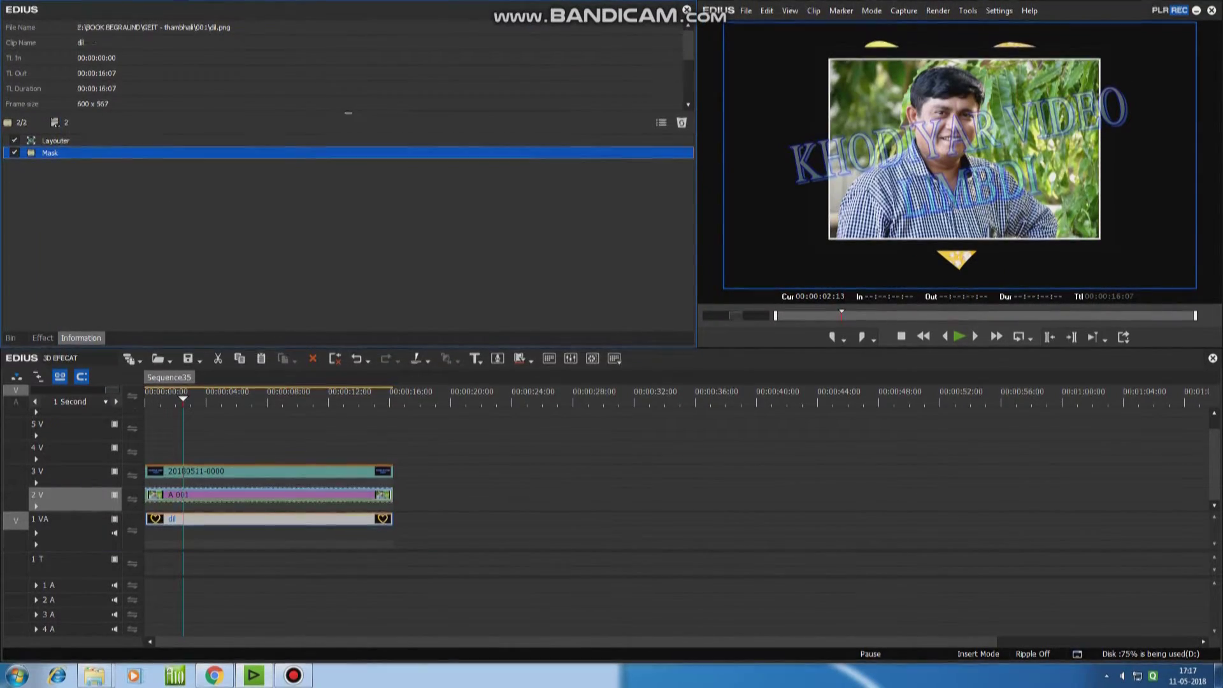
Copy the heart clip's mask onto the A 001 photo, then delete the mask from the heart clip and undo that deletion.
{"action": "left_click", "coordinate": [49, 152]}
{"action": "key", "text": "Delete"}
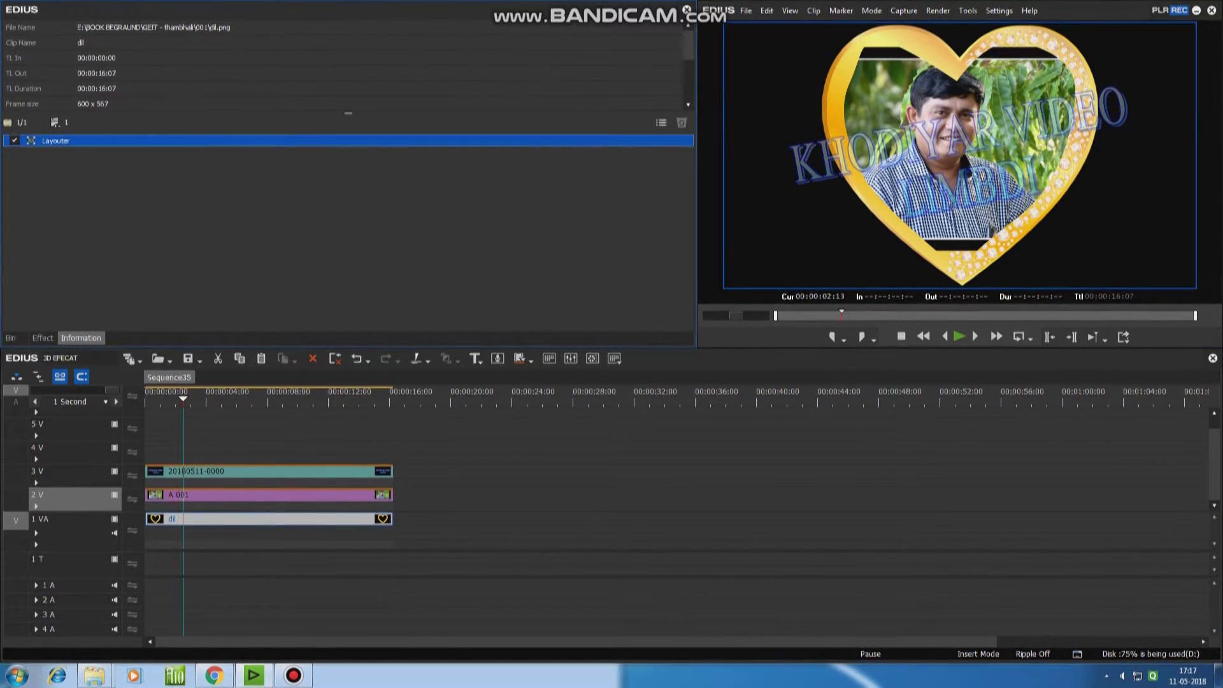
{"action": "key", "text": "ctrl+z"}
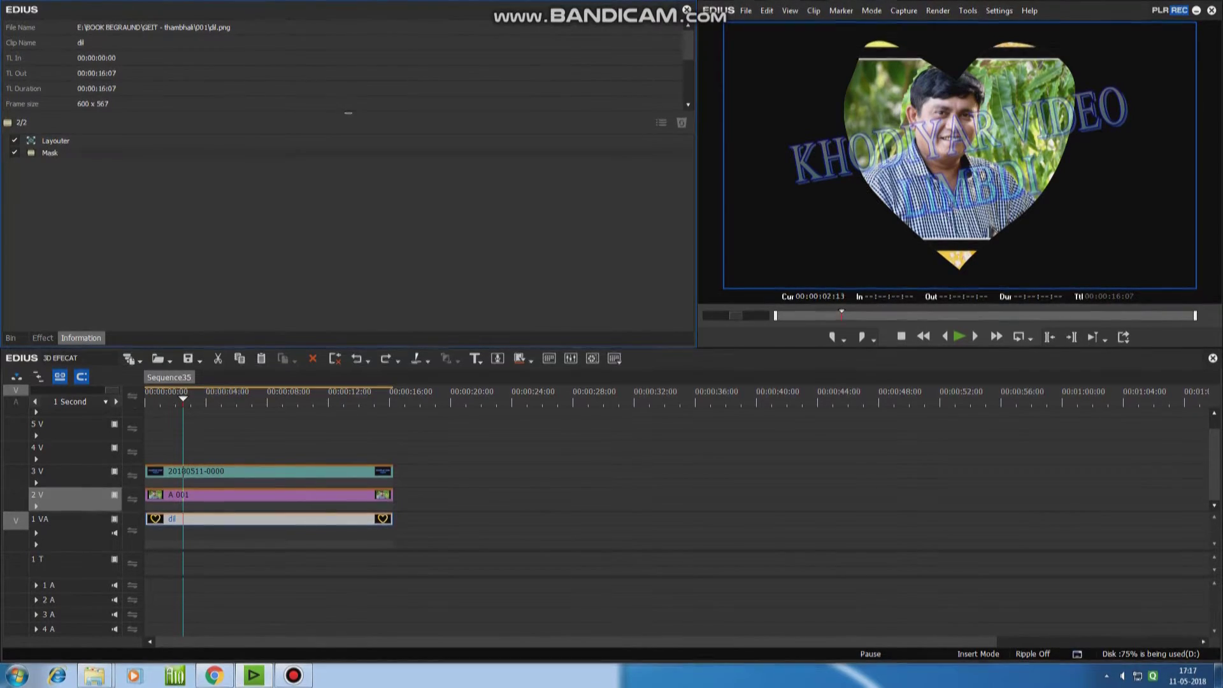
Try to copy the mask filter between clips again, adding a second mask to the heart clip.
{"action": "left_click", "coordinate": [267, 494]}
{"action": "left_click_drag", "start_coordinate": [50, 153], "coordinate": [268, 518]}
{"action": "left_click", "coordinate": [50, 153]}
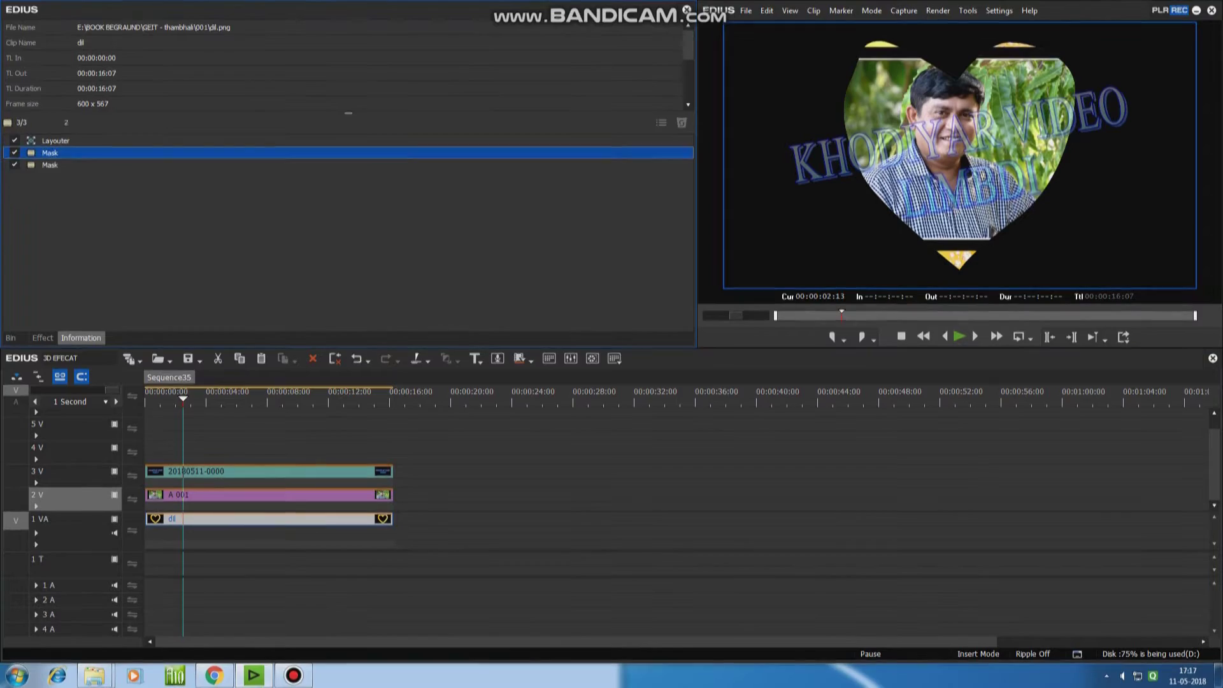
Try other inside and outside opacities in the heart clip's mask, and set the outside opacity back to 0%.
{"action": "double_click", "coordinate": [50, 153]}
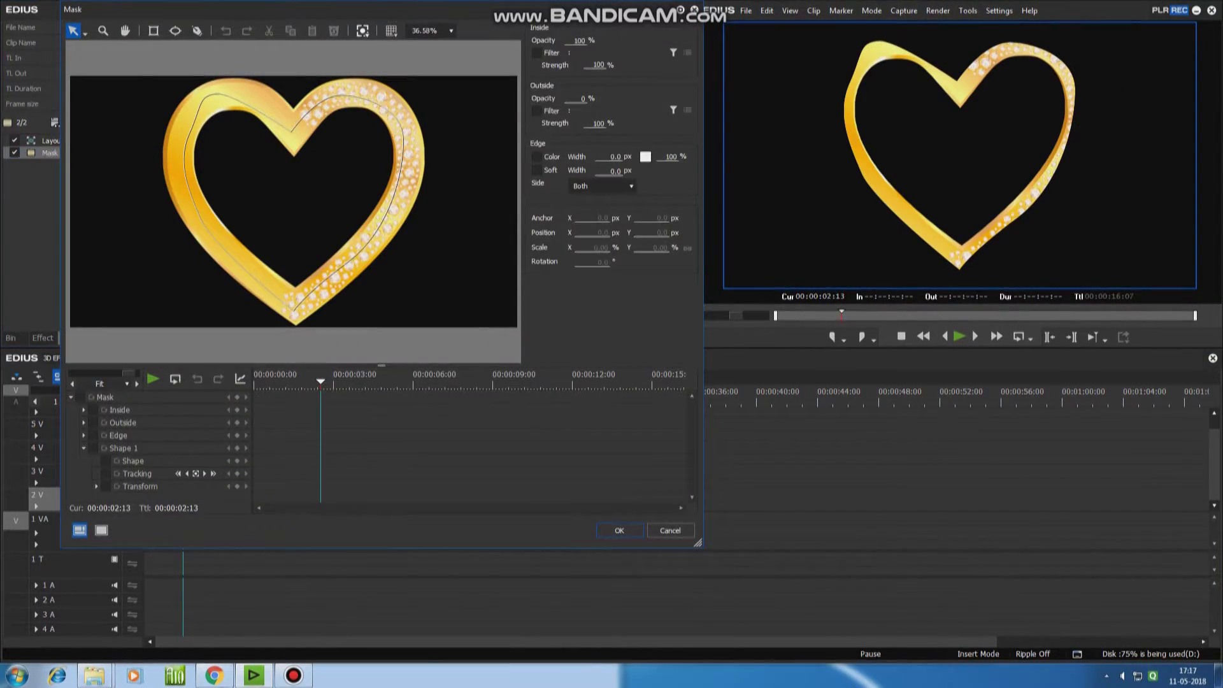
{"action": "type", "text": "100"}
{"action": "key", "text": "Return"}
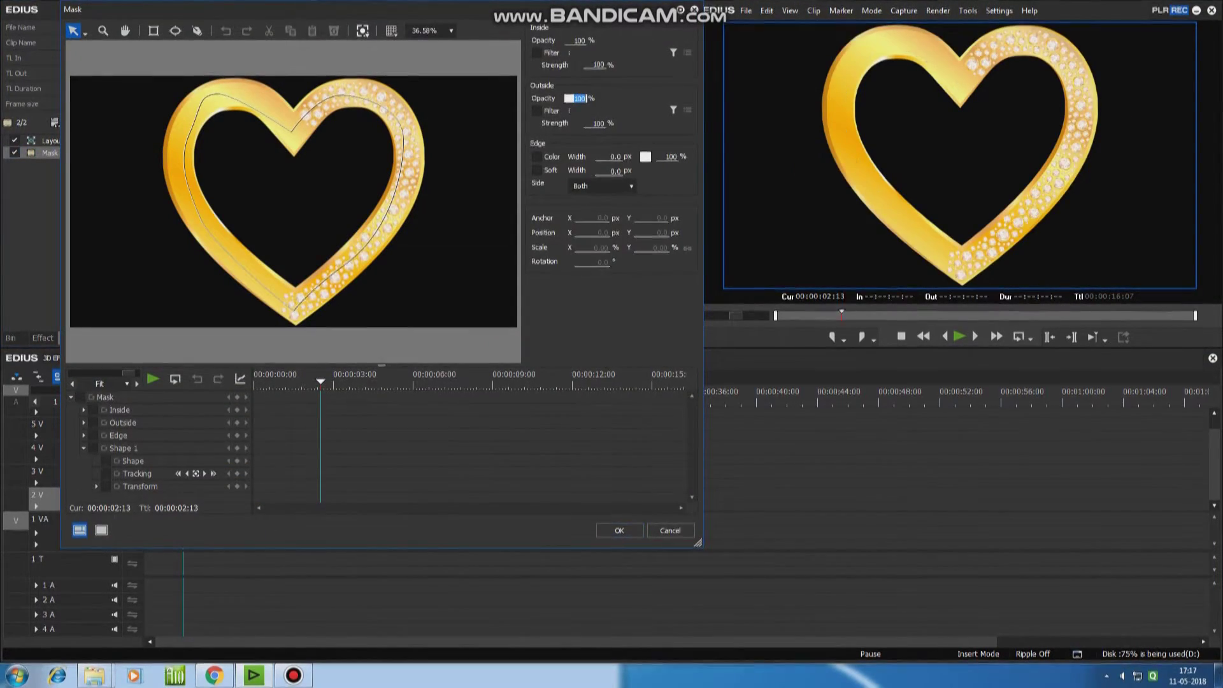
{"action": "left_click", "coordinate": [578, 40]}
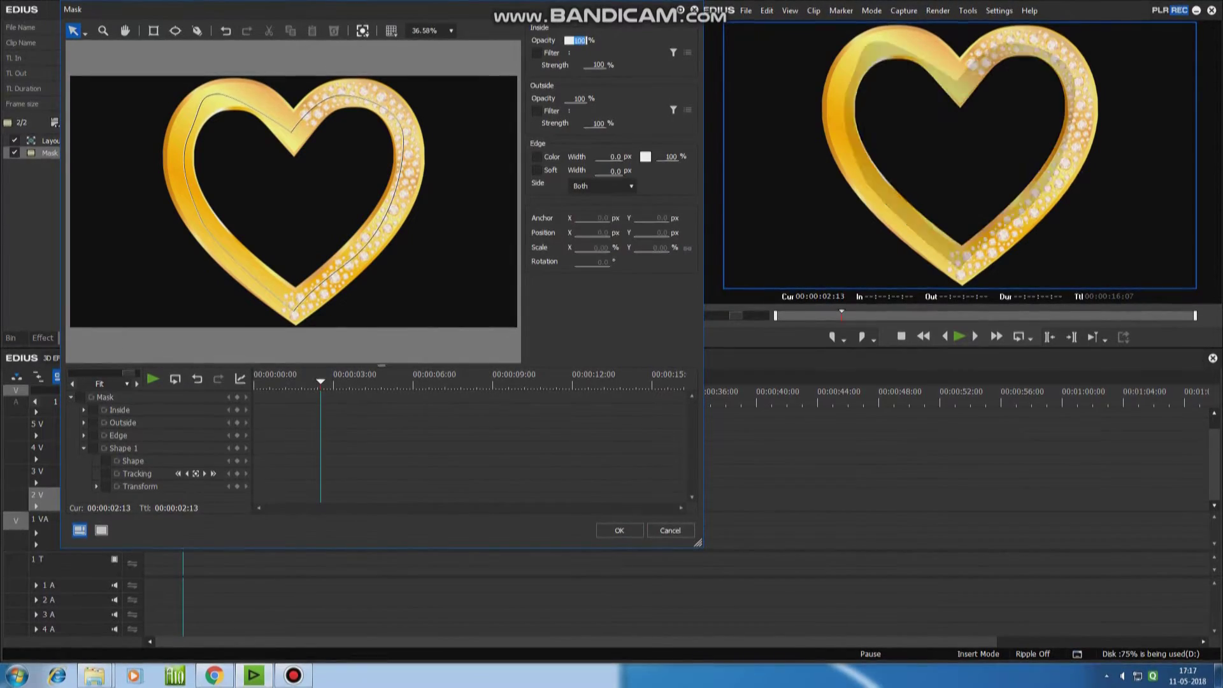
{"action": "left_click", "coordinate": [577, 98]}
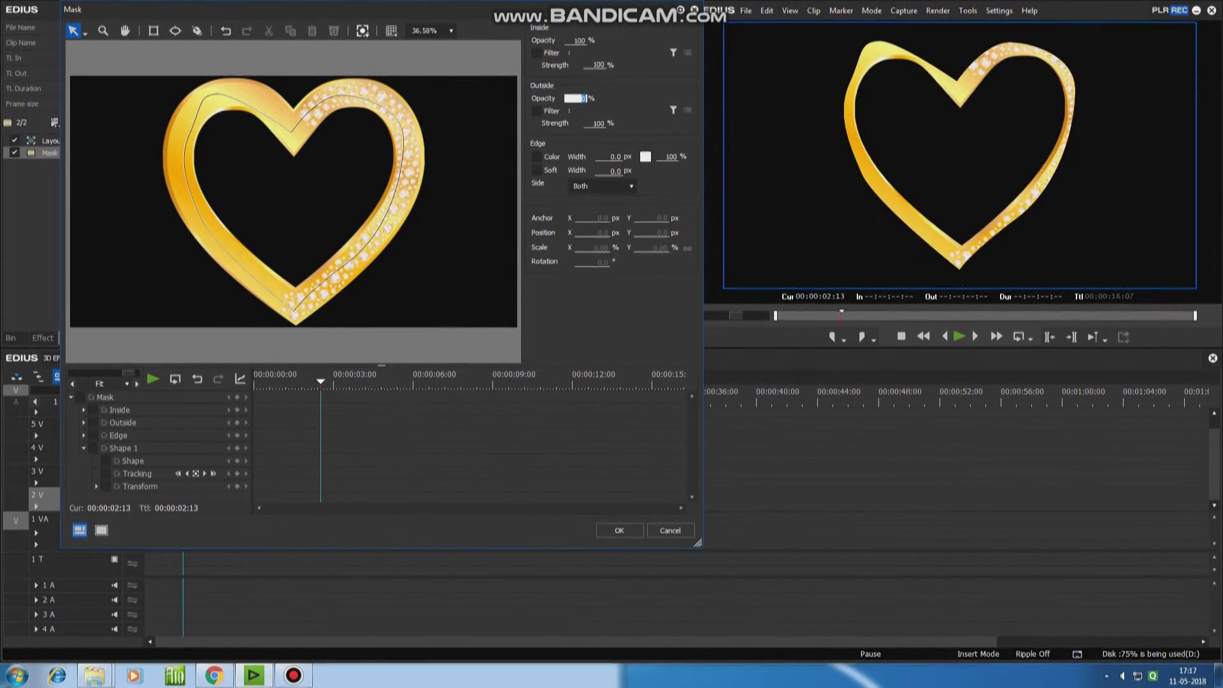
{"action": "type", "text": "00"}
{"action": "key", "text": "Return"}
{"action": "key", "text": "Return"}
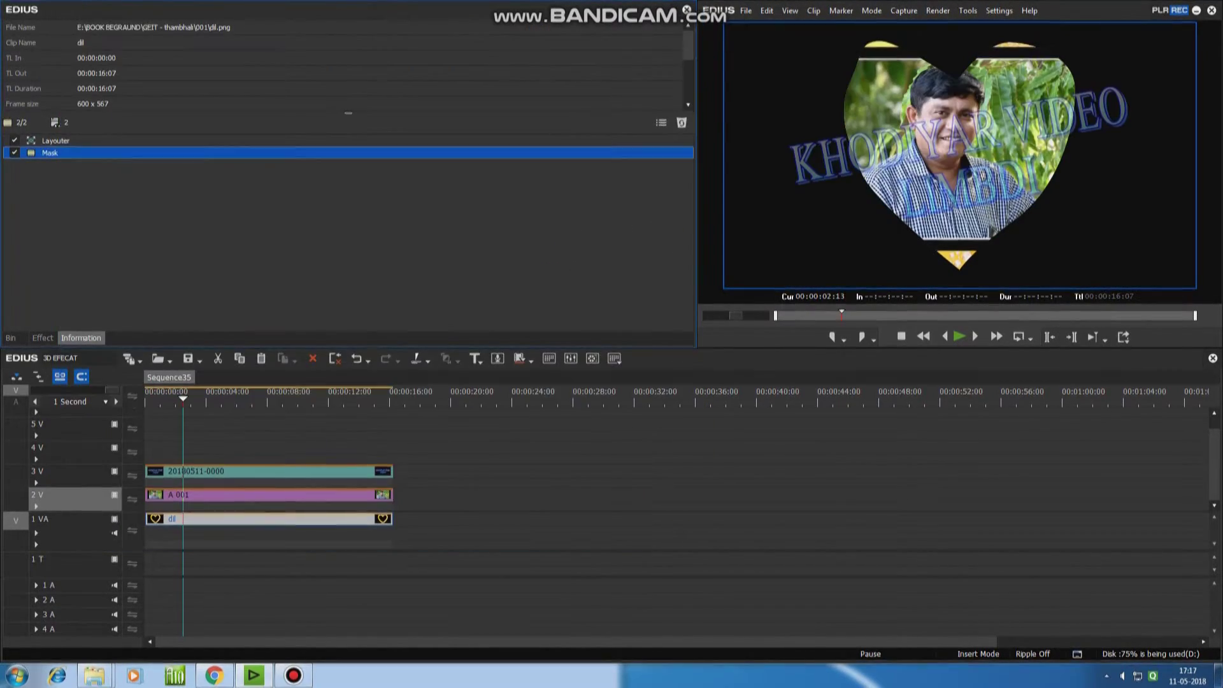
Copy the heart clip's mask onto the A 001 photo again and delete the duplicate mask from the photo.
{"action": "left_click", "coordinate": [268, 494]}
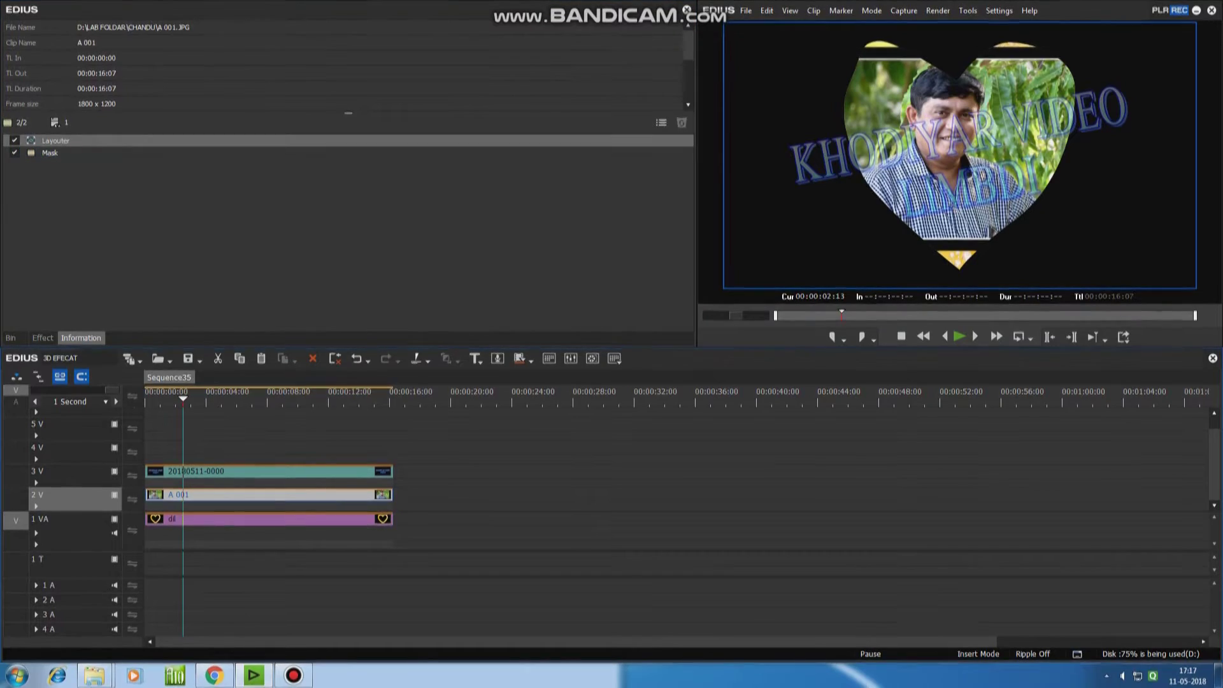
{"action": "left_click", "coordinate": [50, 153]}
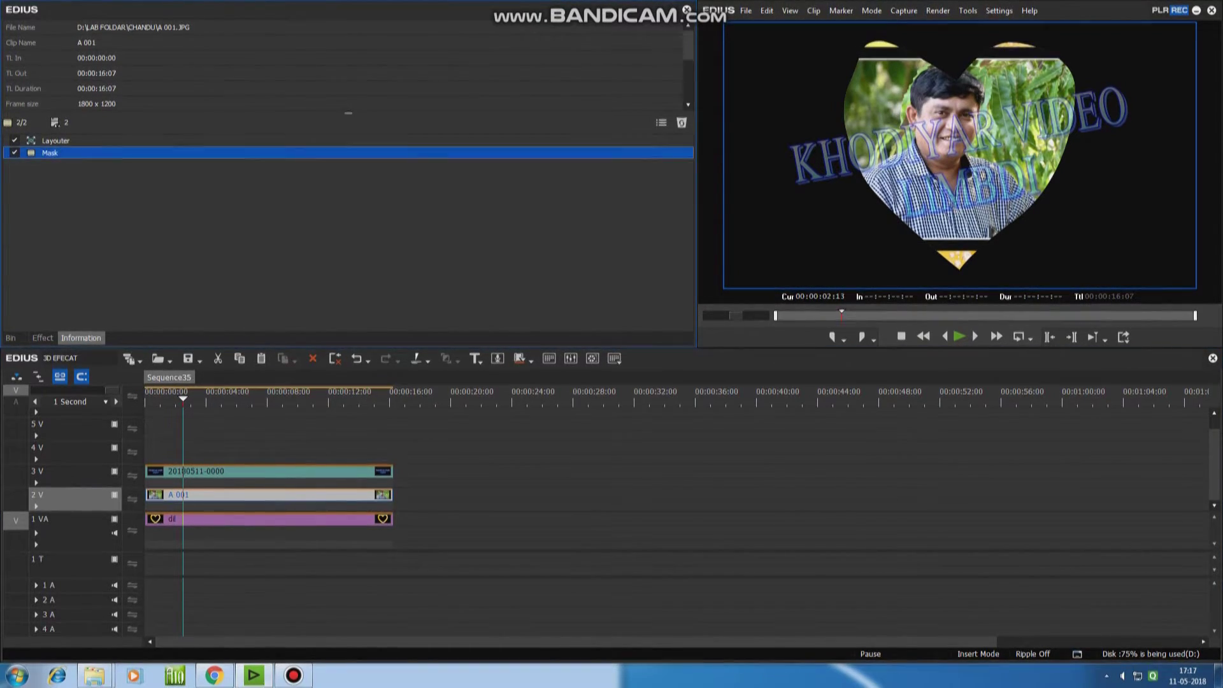
{"action": "left_click", "coordinate": [267, 518]}
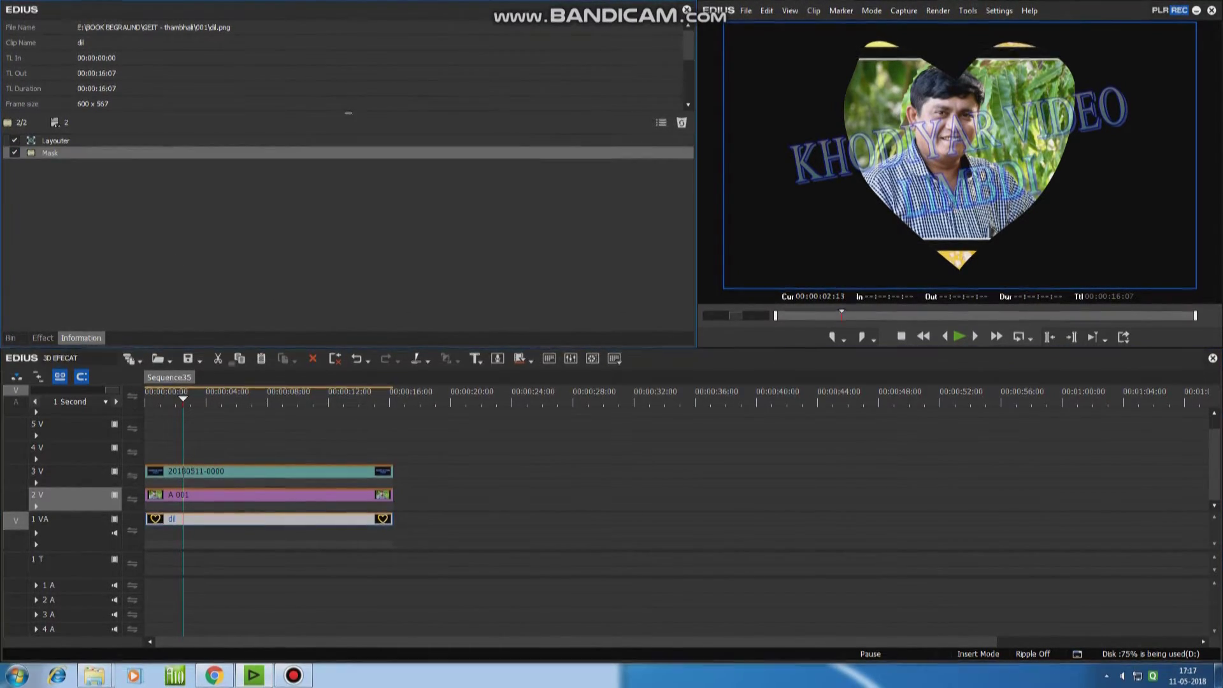
{"action": "left_click", "coordinate": [268, 494]}
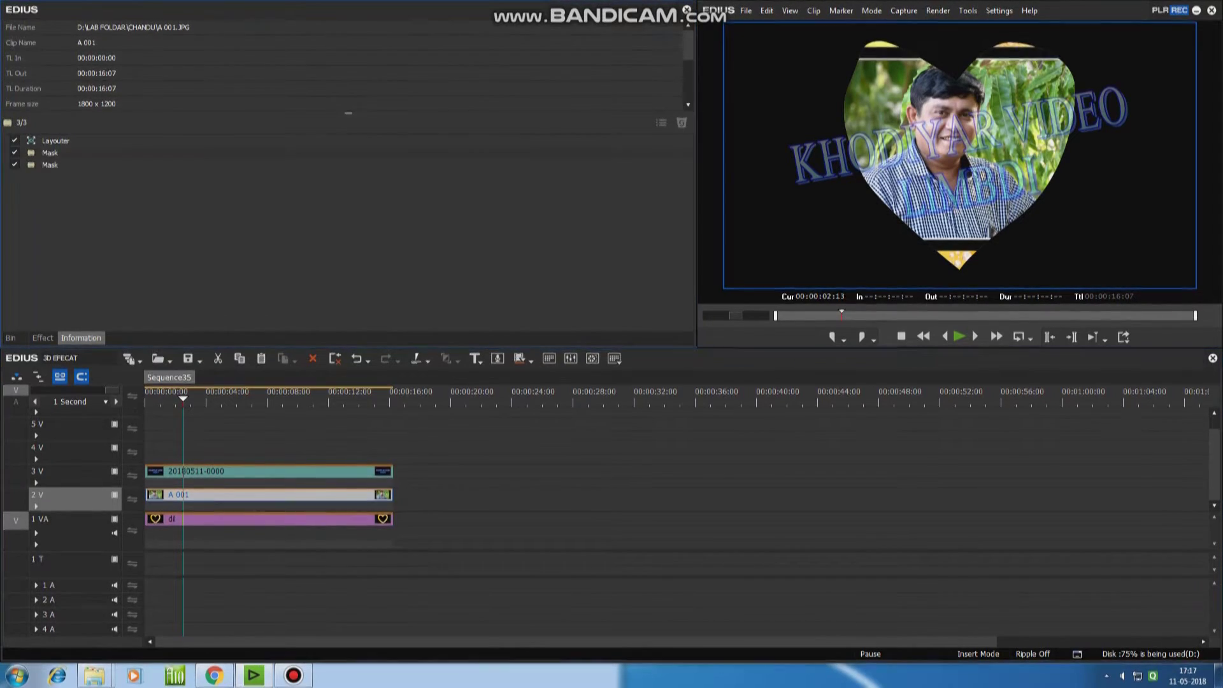
{"action": "key", "text": "Delete"}
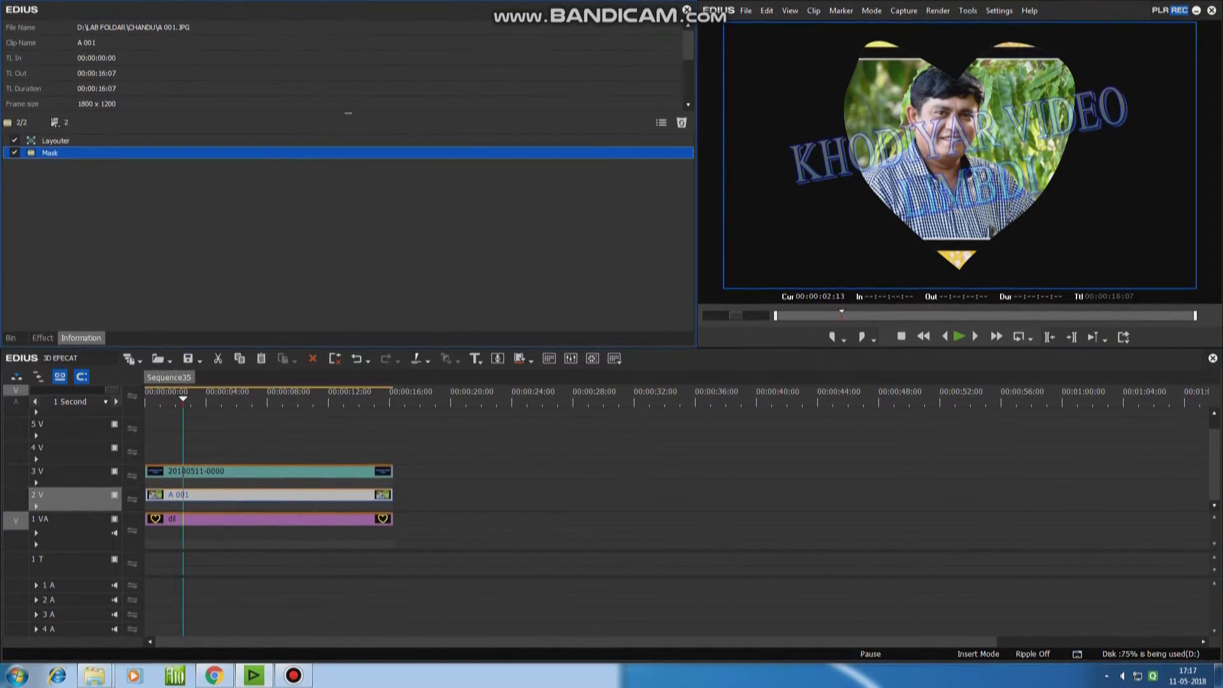
Restack the title on track 4 V and the dil heart clip on 3 V, and delete the heart clip's Mask filter.
{"action": "left_click", "coordinate": [267, 518]}
{"action": "left_click", "coordinate": [267, 470]}
{"action": "left_click_drag", "start_coordinate": [267, 470], "coordinate": [268, 447]}
{"action": "left_click_drag", "start_coordinate": [267, 518], "coordinate": [267, 471]}
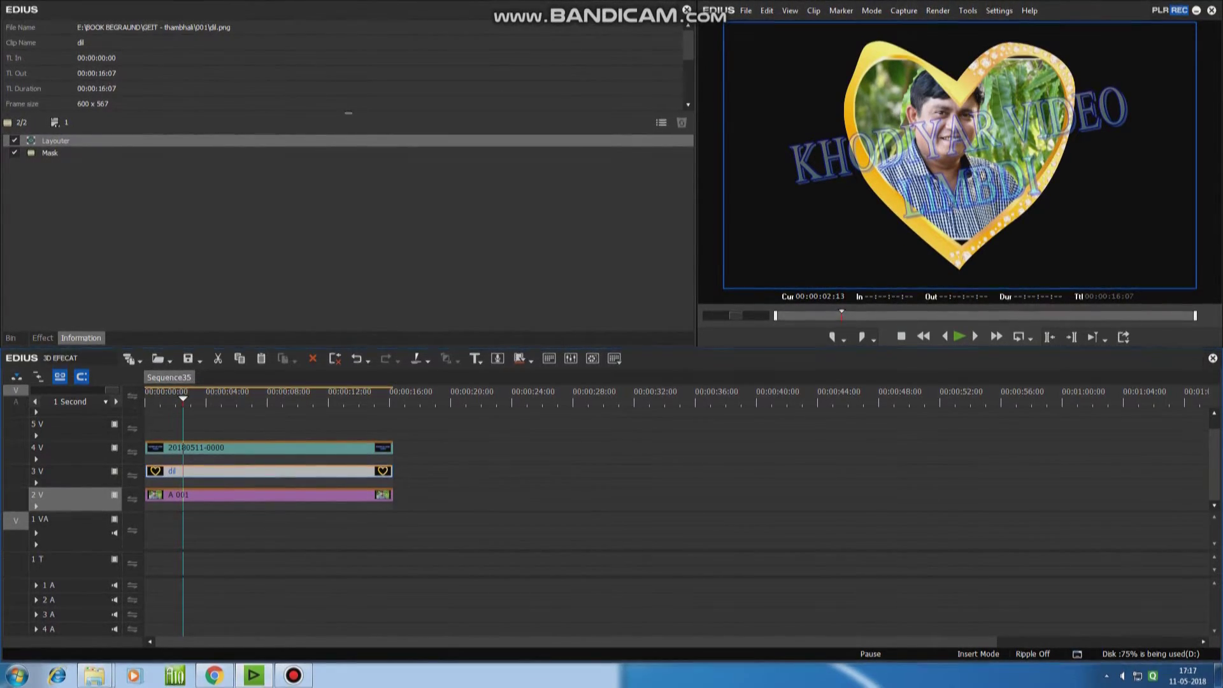
{"action": "left_click", "coordinate": [50, 153]}
{"action": "key", "text": "Delete"}
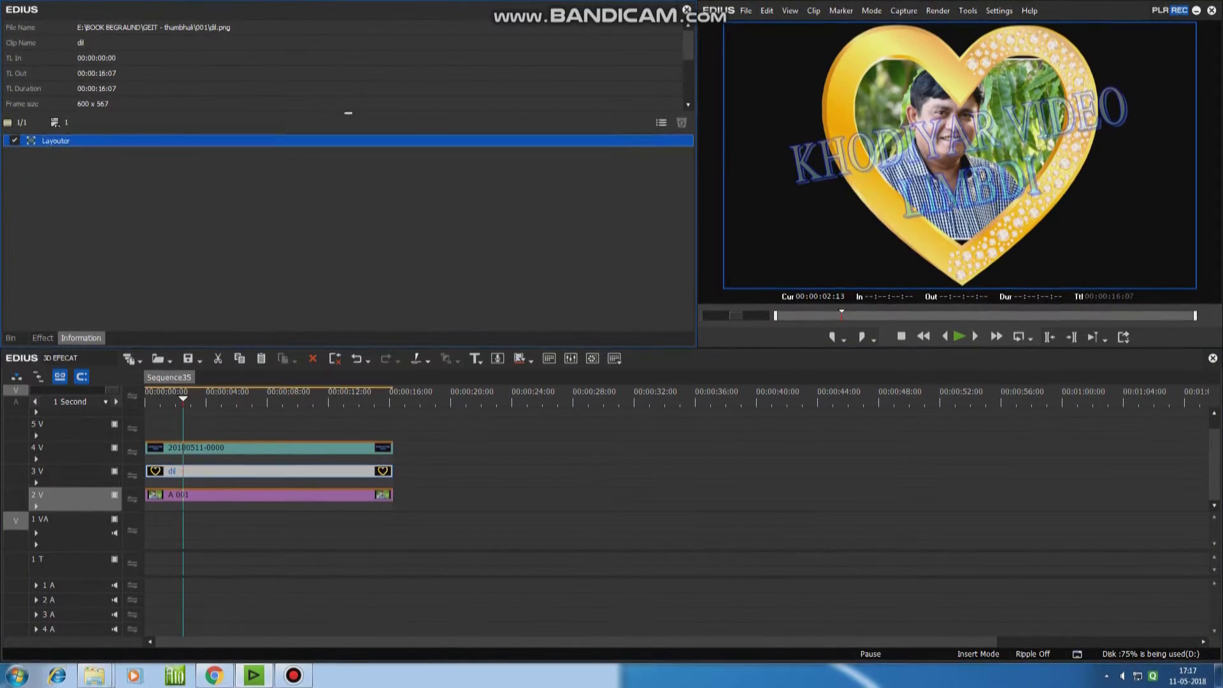
Move through the timeline to check how the masked A 001 photo sits inside the heart frame.
{"action": "left_click", "coordinate": [268, 494]}
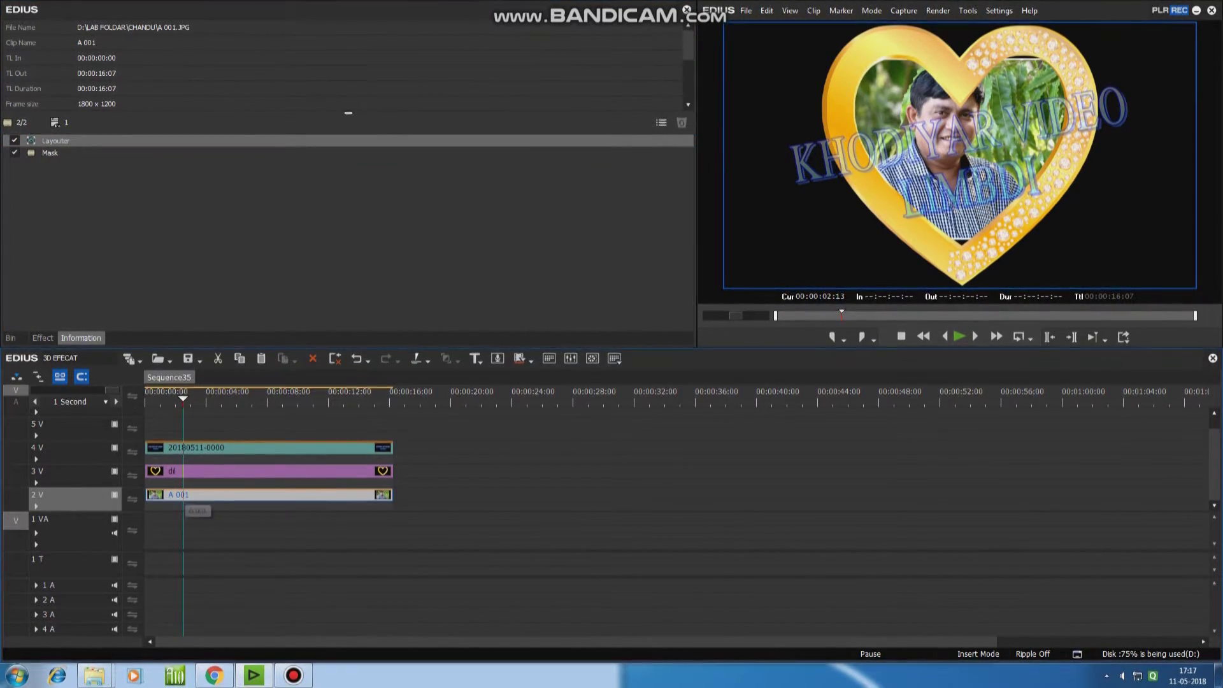
{"action": "key", "text": "Left"}
{"action": "key", "text": "Left"}
{"action": "key", "text": "Left"}
{"action": "key", "text": "Left"}
{"action": "key", "text": "Left"}
{"action": "key", "text": "Left"}
{"action": "key", "text": "Left"}
{"action": "key", "text": "Left"}
{"action": "key", "text": "Left"}
{"action": "key", "text": "Left"}
{"action": "key", "text": "Left"}
{"action": "key", "text": "Left"}
{"action": "key", "text": "Left"}
{"action": "key", "text": "Left"}
{"action": "key", "text": "Left"}
{"action": "key", "text": "Left"}
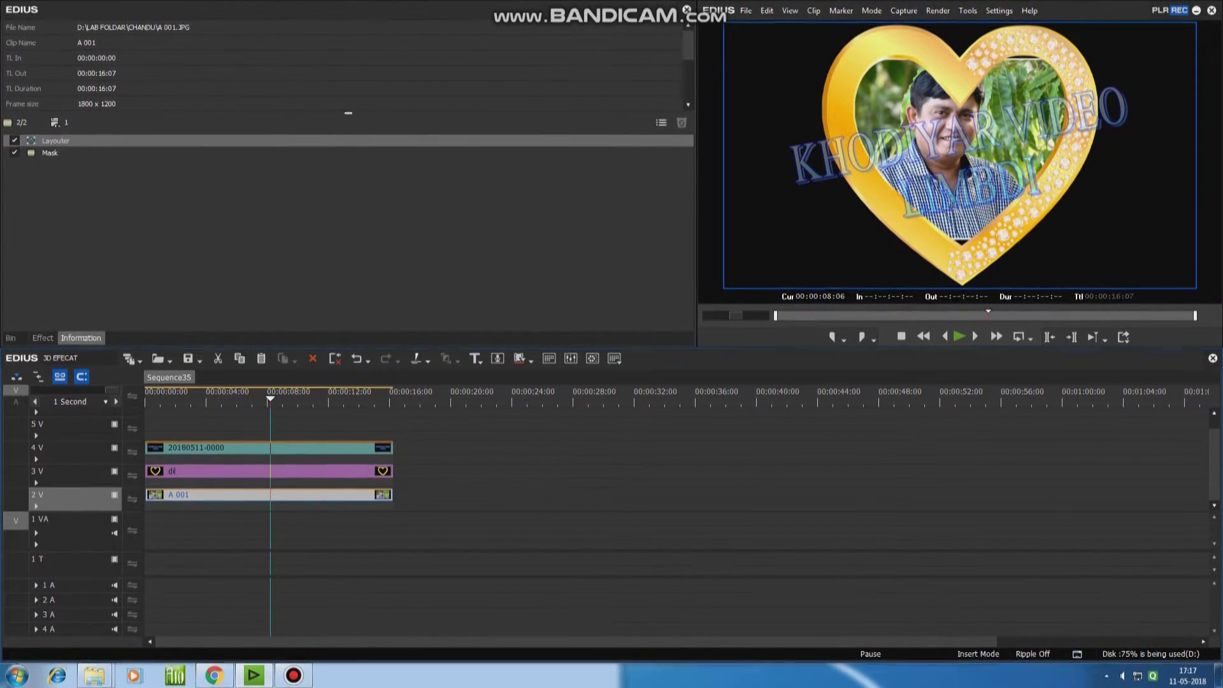
Create a new sequence and place the dil heart and the IMG_6969 photo one after another on track 1 VA, lengthening the heart clip.
{"action": "key", "text": "b"}
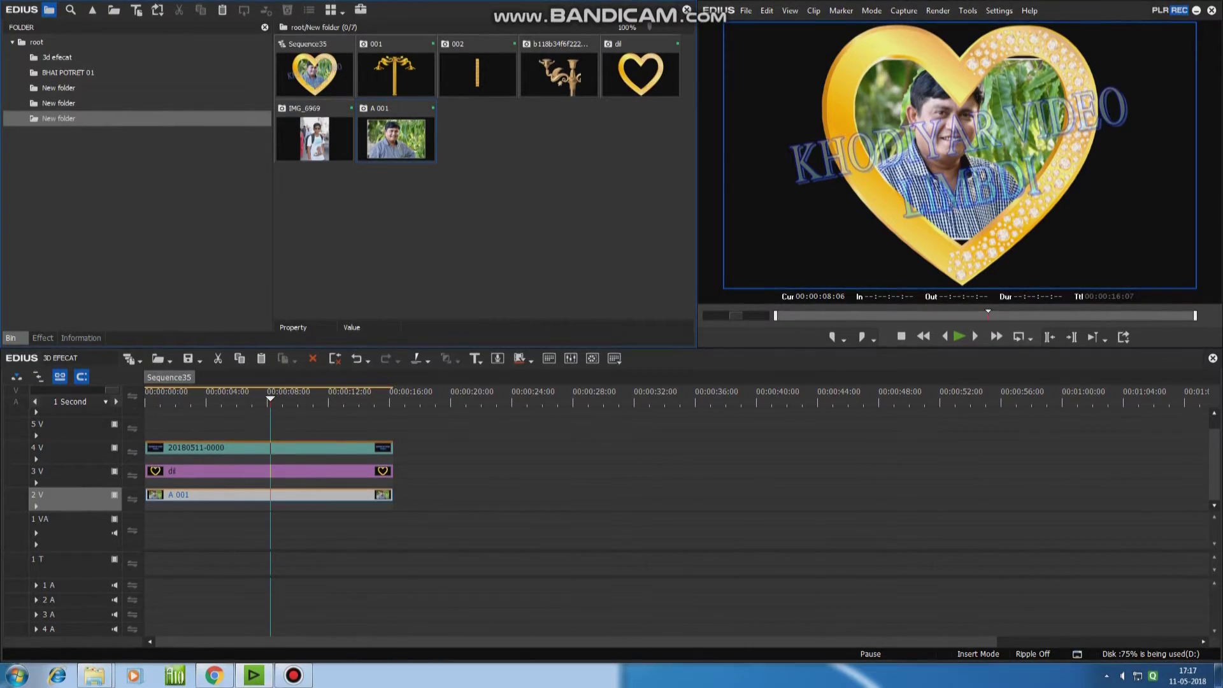
{"action": "key", "text": "ctrl+shift+n"}
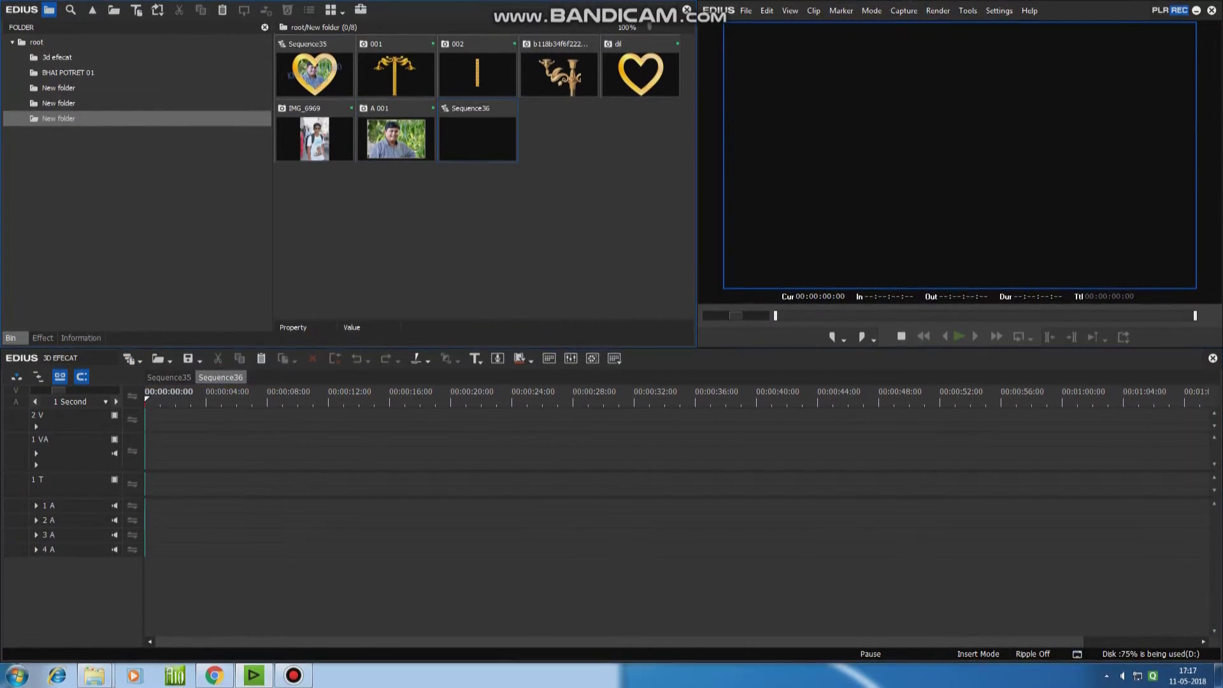
{"action": "left_click_drag", "start_coordinate": [640, 72], "coordinate": [181, 440]}
{"action": "left_click_drag", "start_coordinate": [314, 137], "coordinate": [338, 439]}
{"action": "left_click_drag", "start_coordinate": [220, 439], "coordinate": [328, 440]}
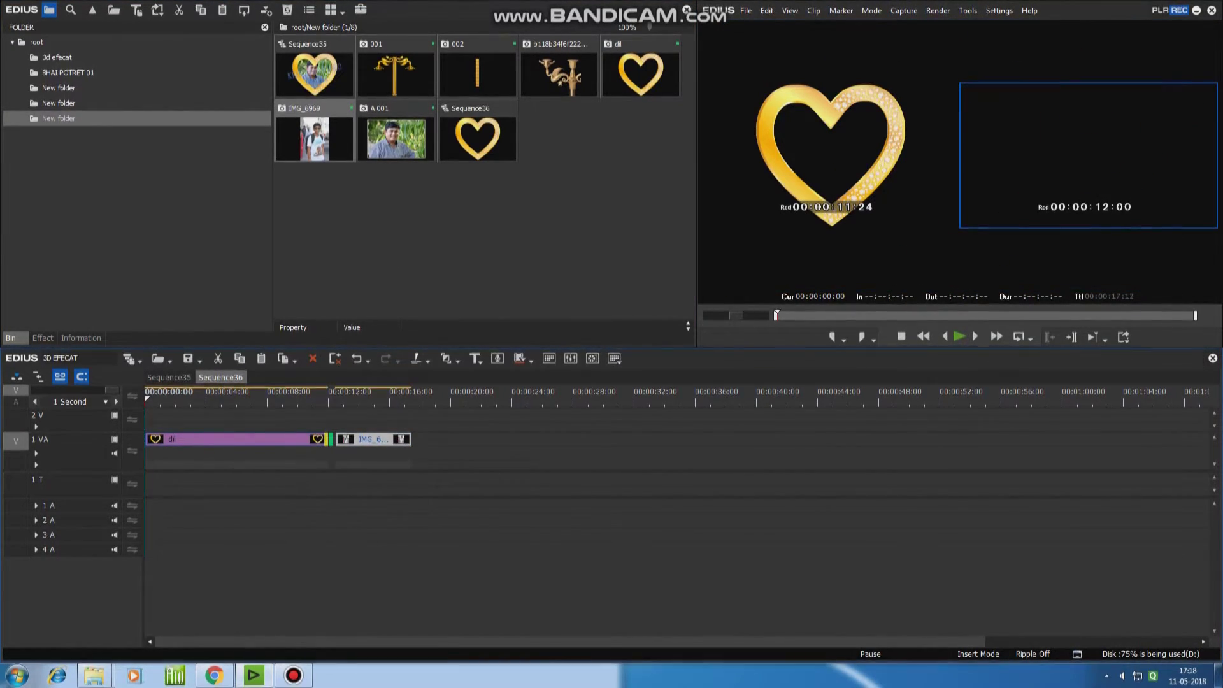
Add 4 video tracks above track 2 V in the new sequence.
{"action": "right_click", "coordinate": [76, 416]}
{"action": "mouse_move", "coordinate": [159, 528]}
{"action": "left_click", "coordinate": [282, 543]}
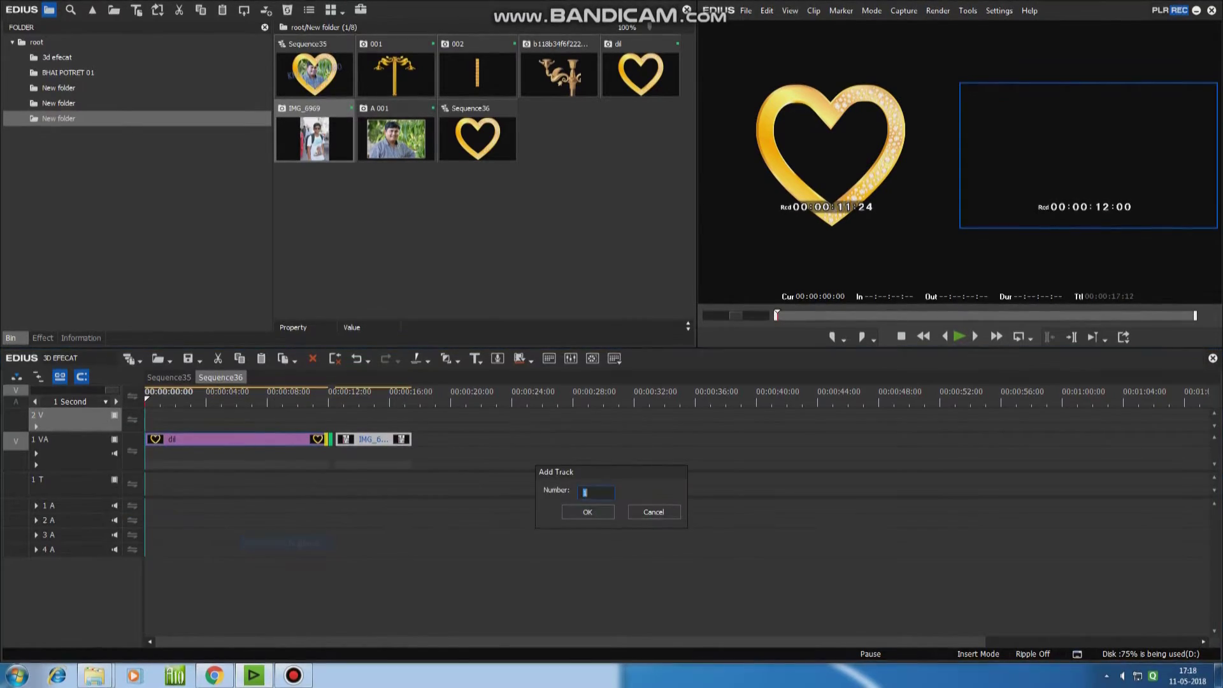
{"action": "type", "text": "4"}
{"action": "key", "text": "Return"}
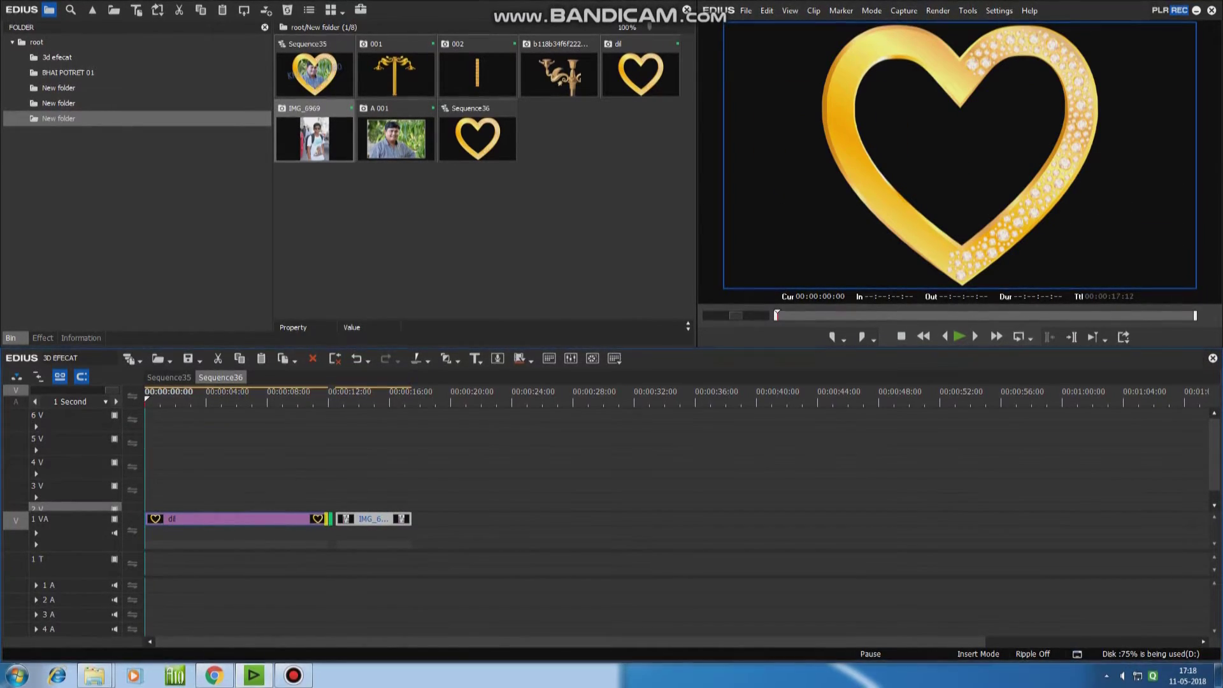
Move the IMG_6969 photo to the start of track 2 V above the heart and extend both clips to about 24 seconds.
{"action": "scroll", "coordinate": [637, 459], "scroll_direction": "down", "scroll_amount": 1}
{"action": "left_click_drag", "start_coordinate": [395, 515], "coordinate": [205, 494]}
{"action": "left_click_drag", "start_coordinate": [327, 518], "coordinate": [514, 519]}
{"action": "left_click_drag", "start_coordinate": [220, 494], "coordinate": [521, 544]}
Scale the IMG_6969 photo to 24.30 % in Layouter and position it at X -0.80 %, Y 7.80 % behind the heart opening.
{"action": "left_click", "coordinate": [258, 398]}
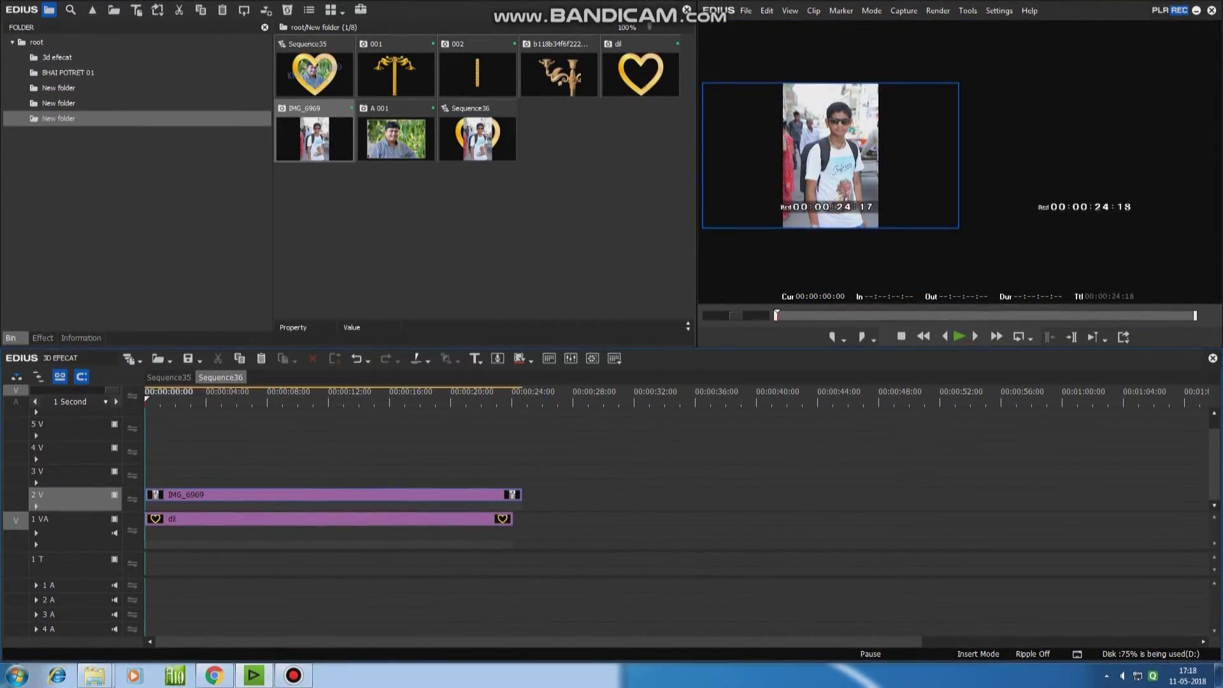
{"action": "left_click", "coordinate": [331, 495]}
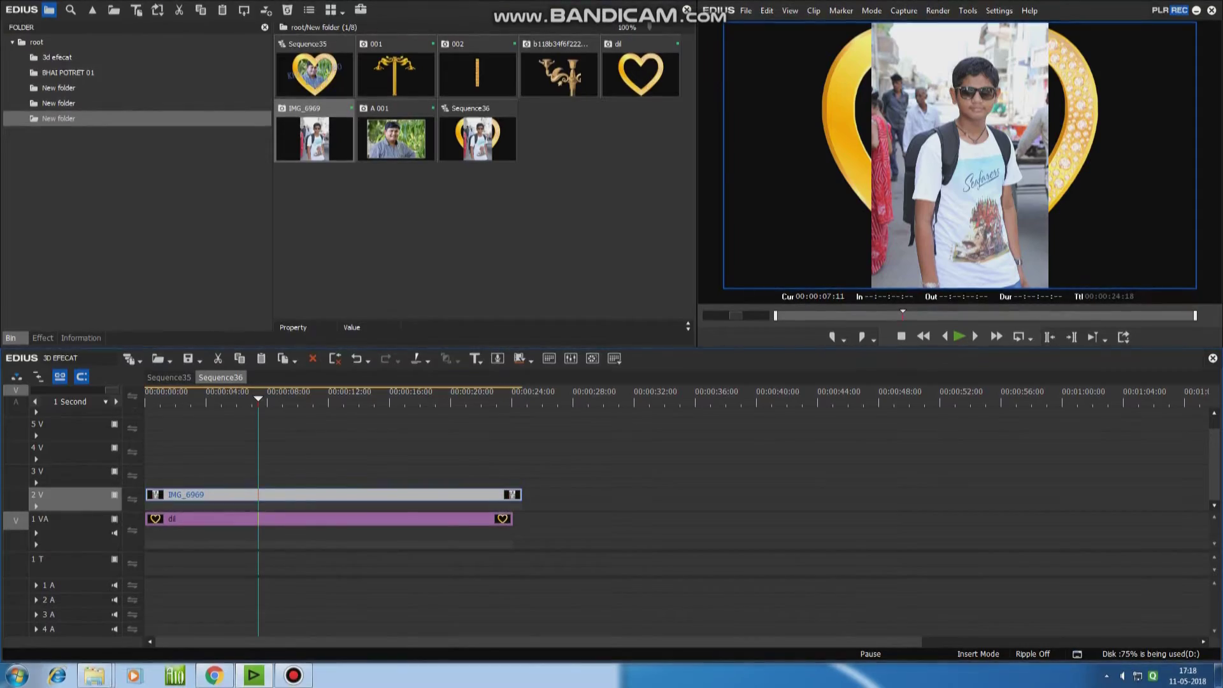
{"action": "double_click", "coordinate": [56, 140]}
{"action": "left_click_drag", "start_coordinate": [430, 210], "coordinate": [422, 247]}
{"action": "left_click_drag", "start_coordinate": [535, 87], "coordinate": [532, 95]}
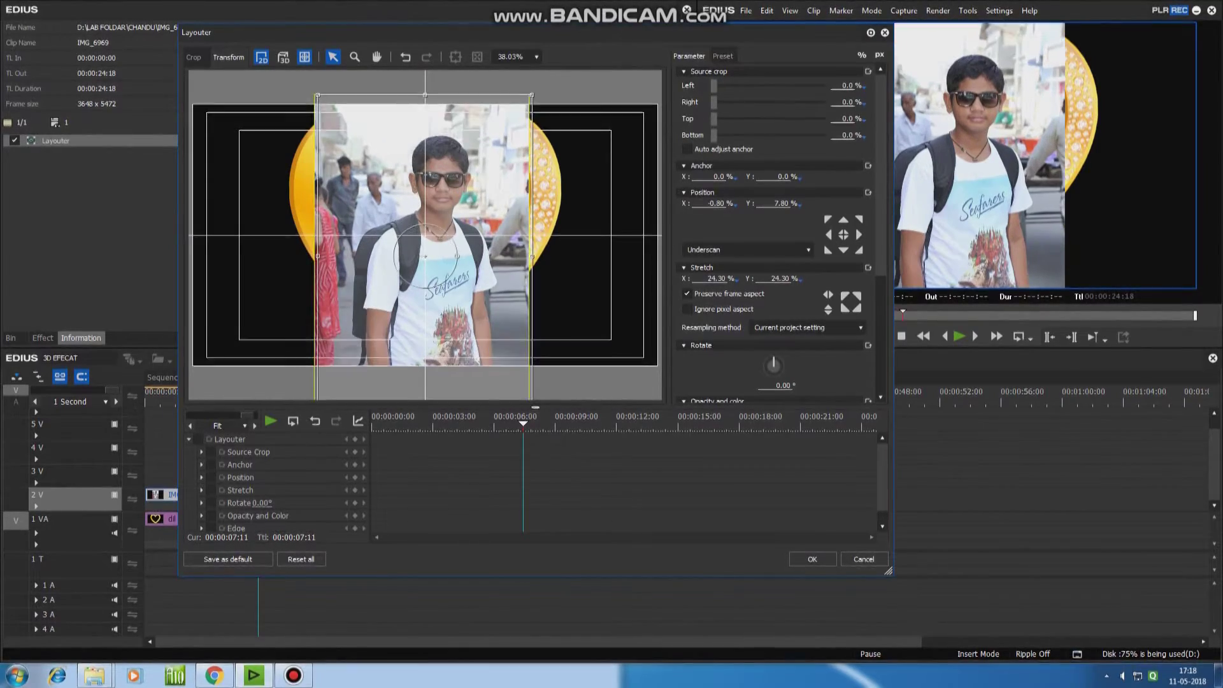
{"action": "left_click", "coordinate": [811, 559]}
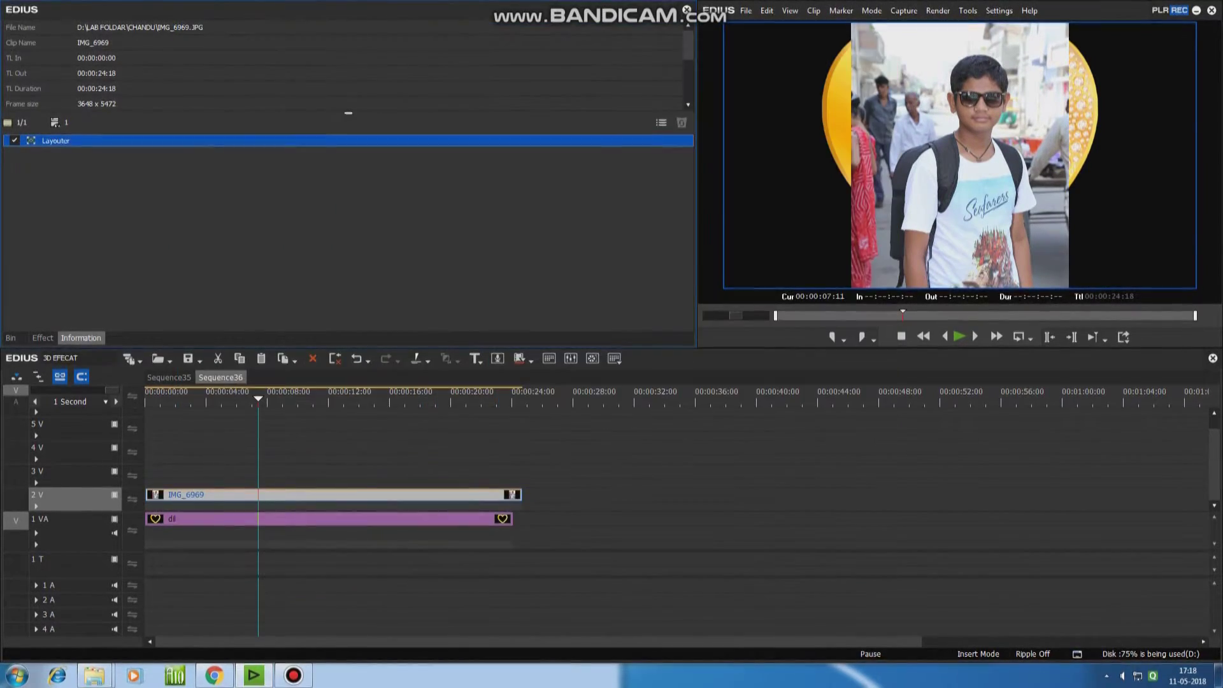
Move the dil heart clip to track 3 V above the photo, then apply a Mask effect to it and open the mask settings.
{"action": "left_click_drag", "start_coordinate": [319, 519], "coordinate": [318, 470]}
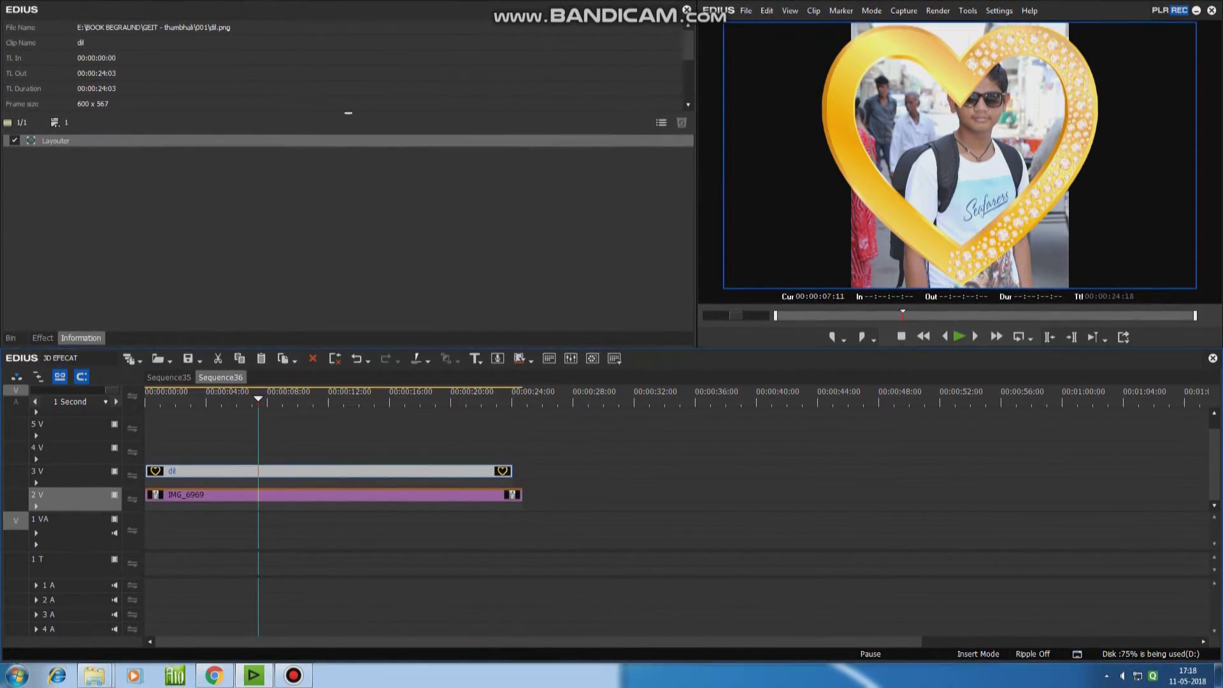
{"action": "left_click", "coordinate": [43, 337]}
{"action": "left_click_drag", "start_coordinate": [452, 177], "coordinate": [318, 471]}
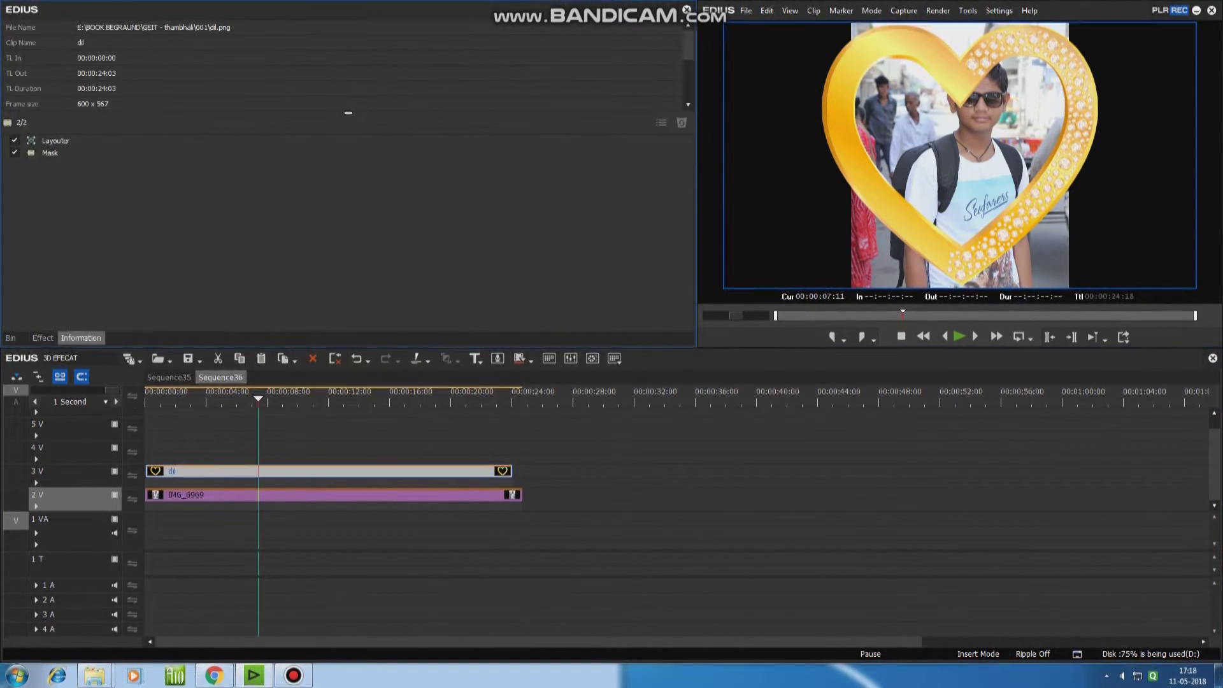
{"action": "double_click", "coordinate": [50, 153]}
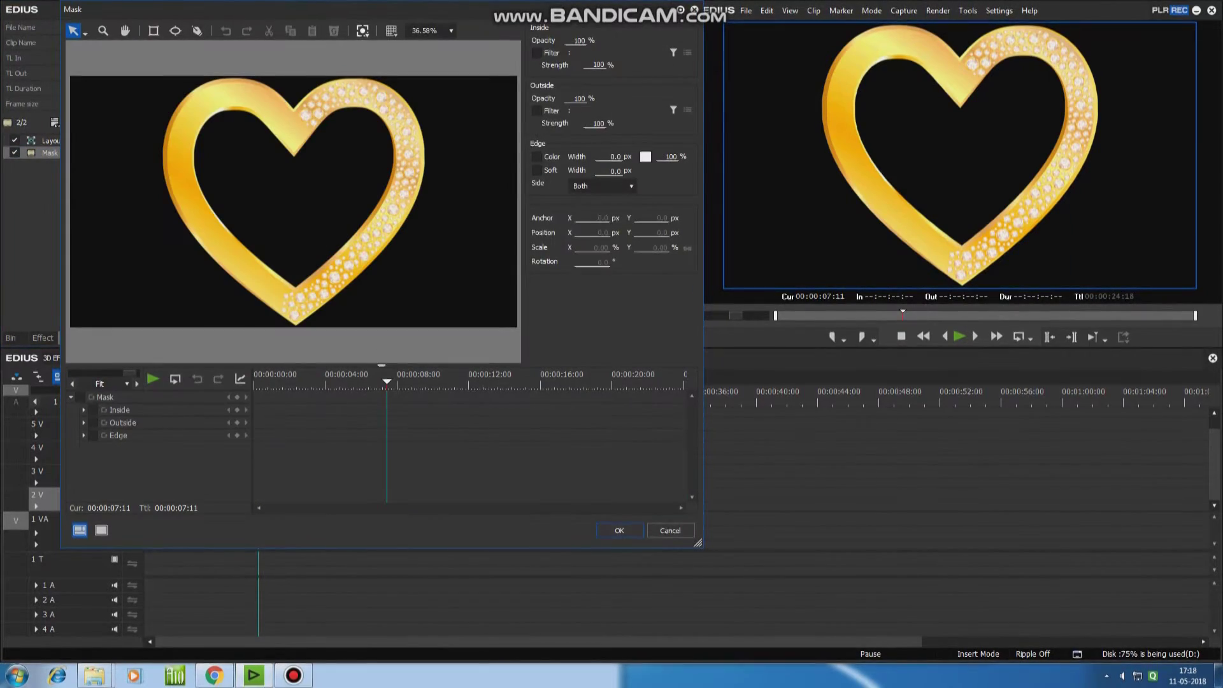
Draw a closed curved mask path along the middle of the gold heart band and set the outside opacity to 0 %.
{"action": "left_click_drag", "start_coordinate": [352, 99], "coordinate": [379, 98]}
{"action": "left_click", "coordinate": [324, 278]}
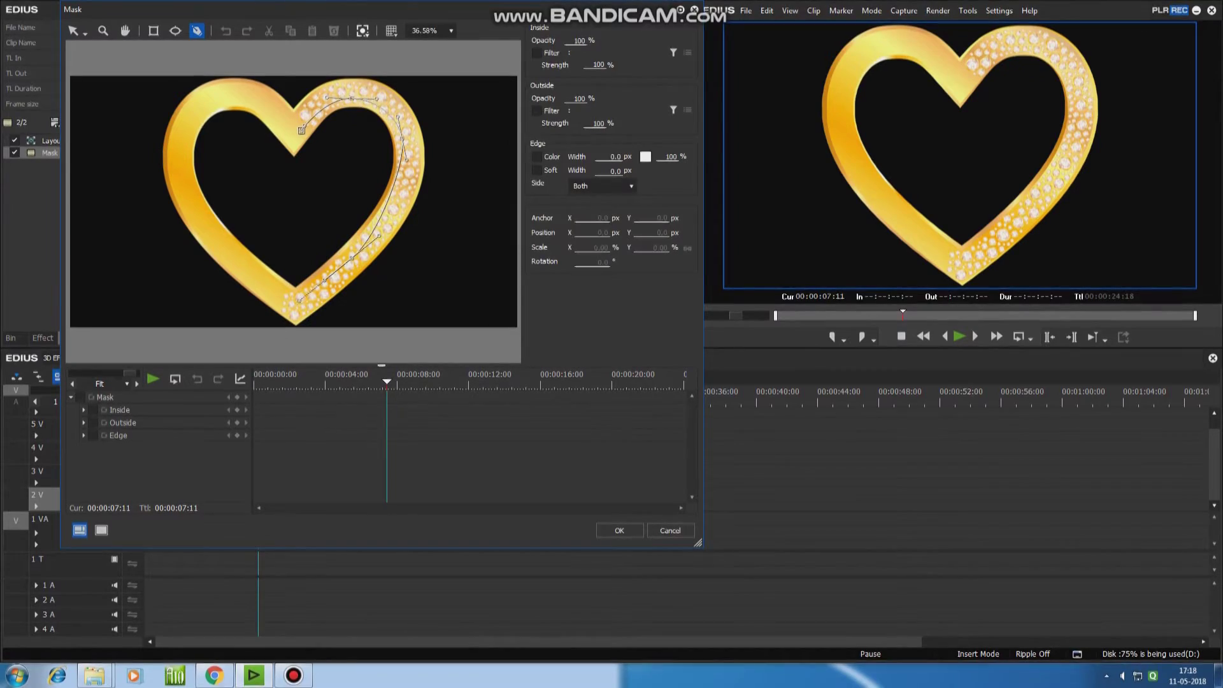
{"action": "left_click_drag", "start_coordinate": [190, 119], "coordinate": [203, 108]}
{"action": "left_click", "coordinate": [301, 130]}
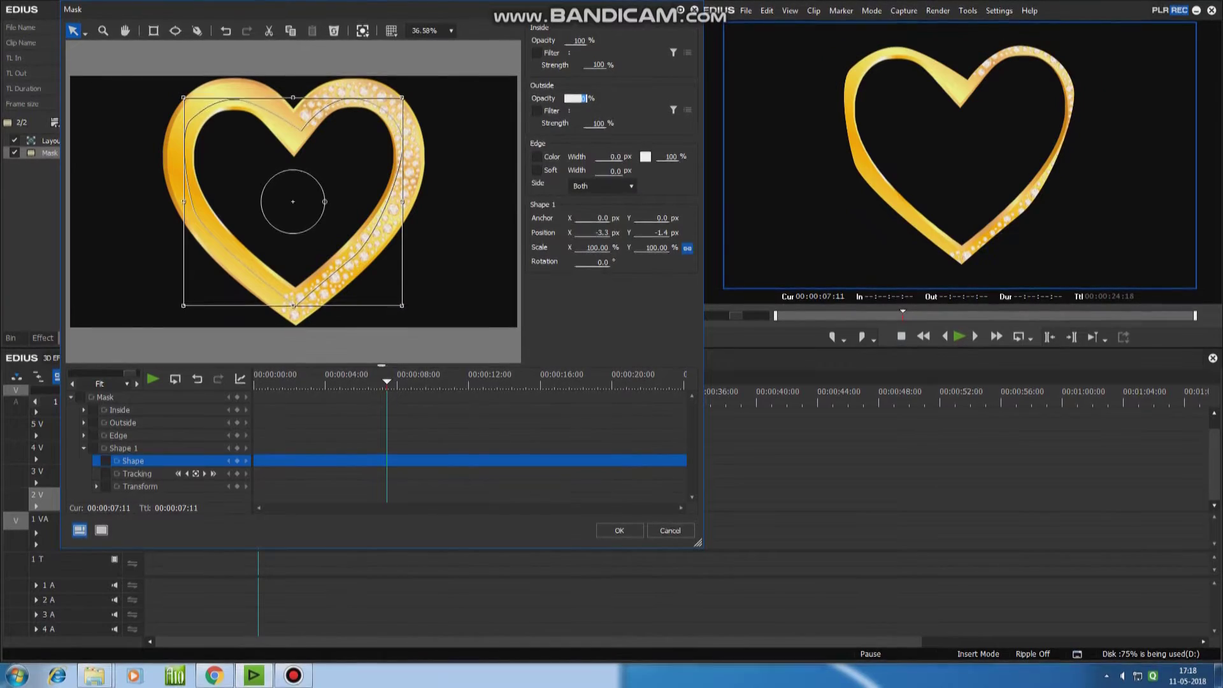
{"action": "key", "text": "Return"}
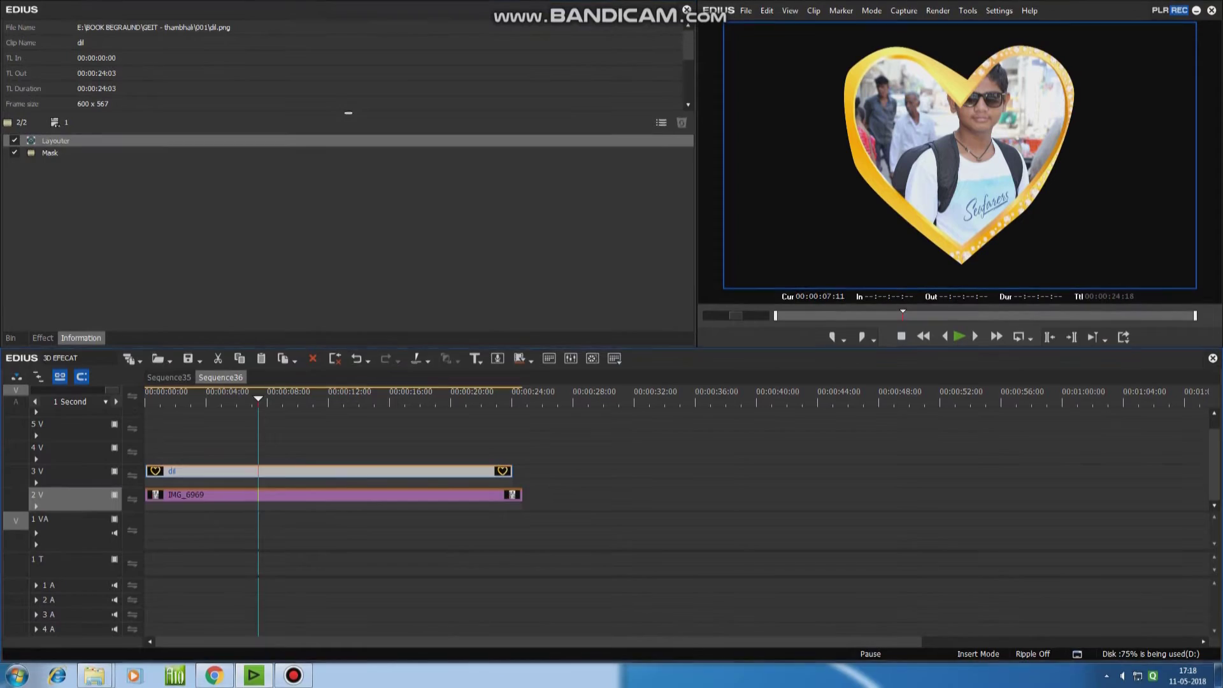
Delete the Mask from the dil heart clip, keeping it on IMG_6969, and extend the heart clip to the photo's end.
{"action": "left_click", "coordinate": [50, 153]}
{"action": "key", "text": "Delete"}
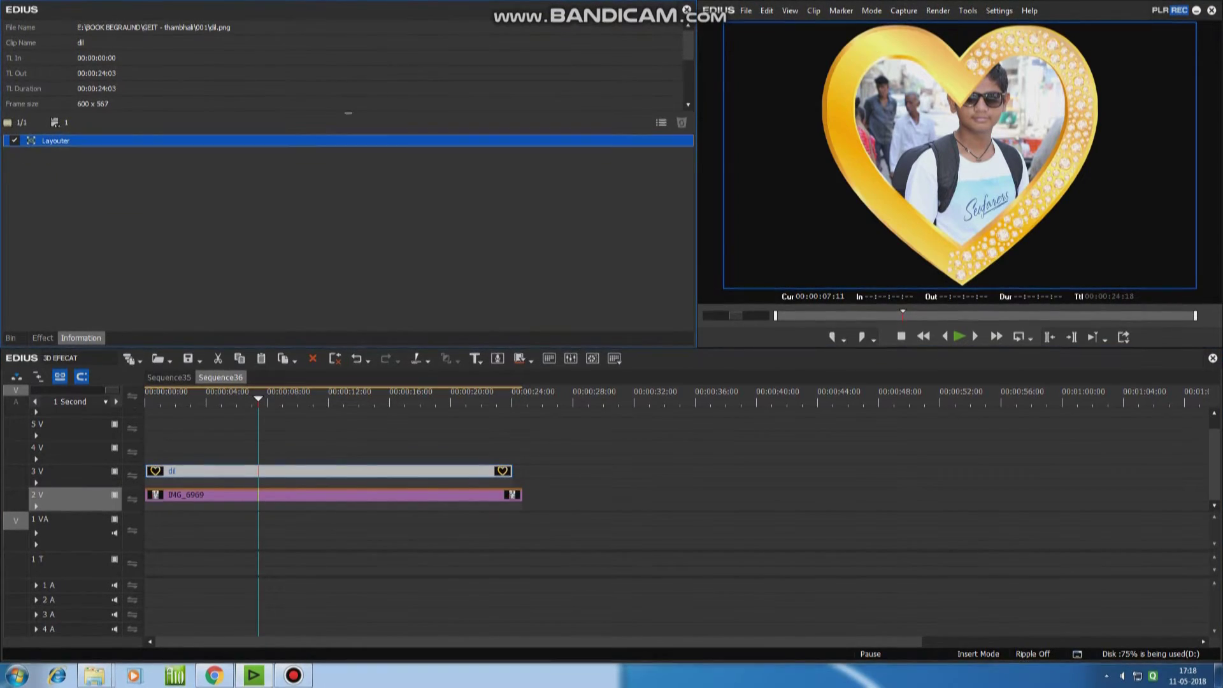
{"action": "left_click", "coordinate": [319, 494]}
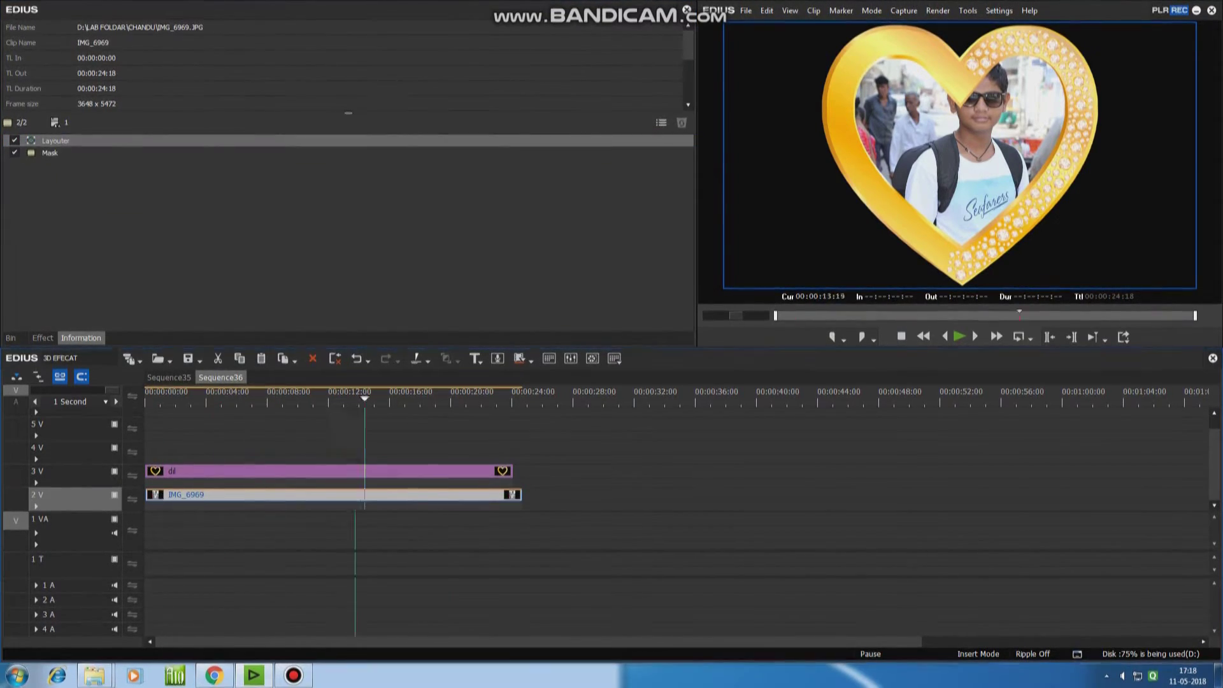
{"action": "left_click_drag", "start_coordinate": [513, 471], "coordinate": [521, 472]}
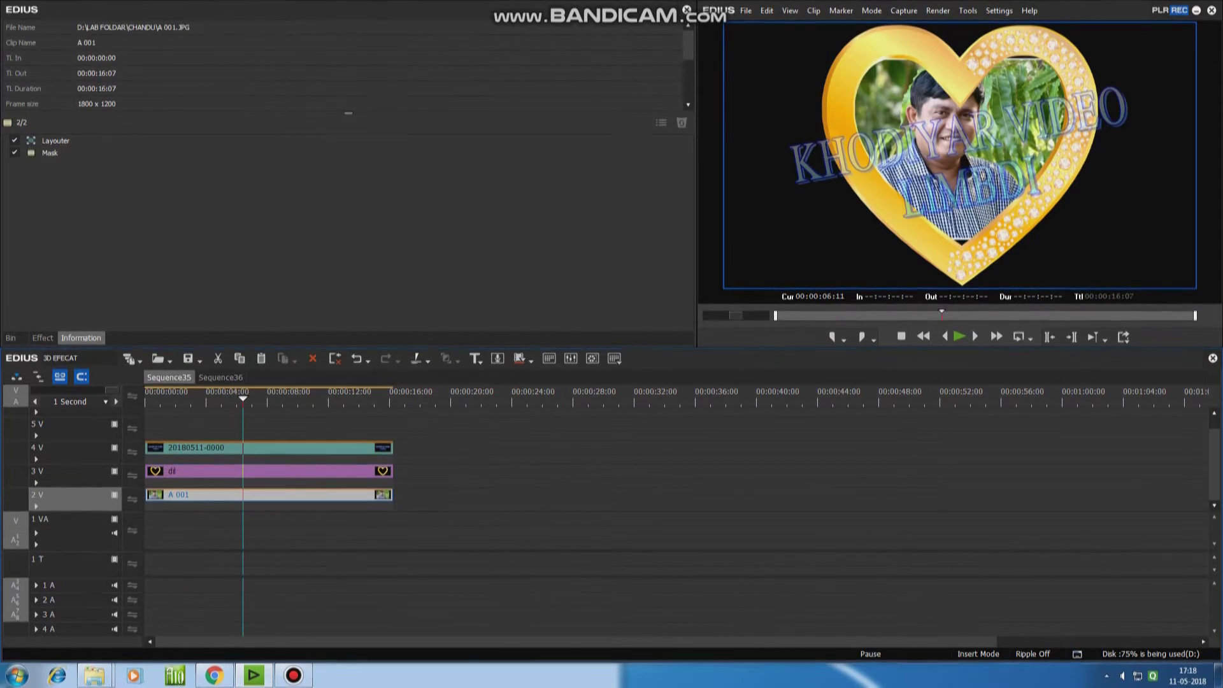
{"action": "key", "text": "Escape"}
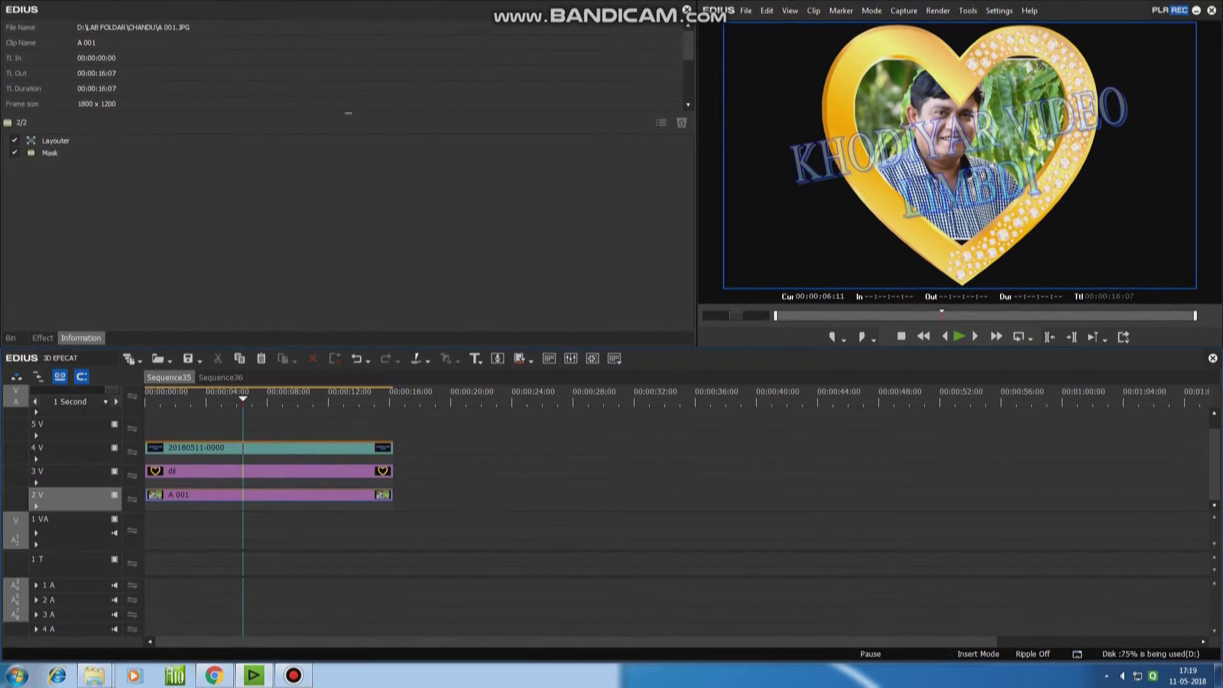
{"action": "left_click", "coordinate": [268, 447]}
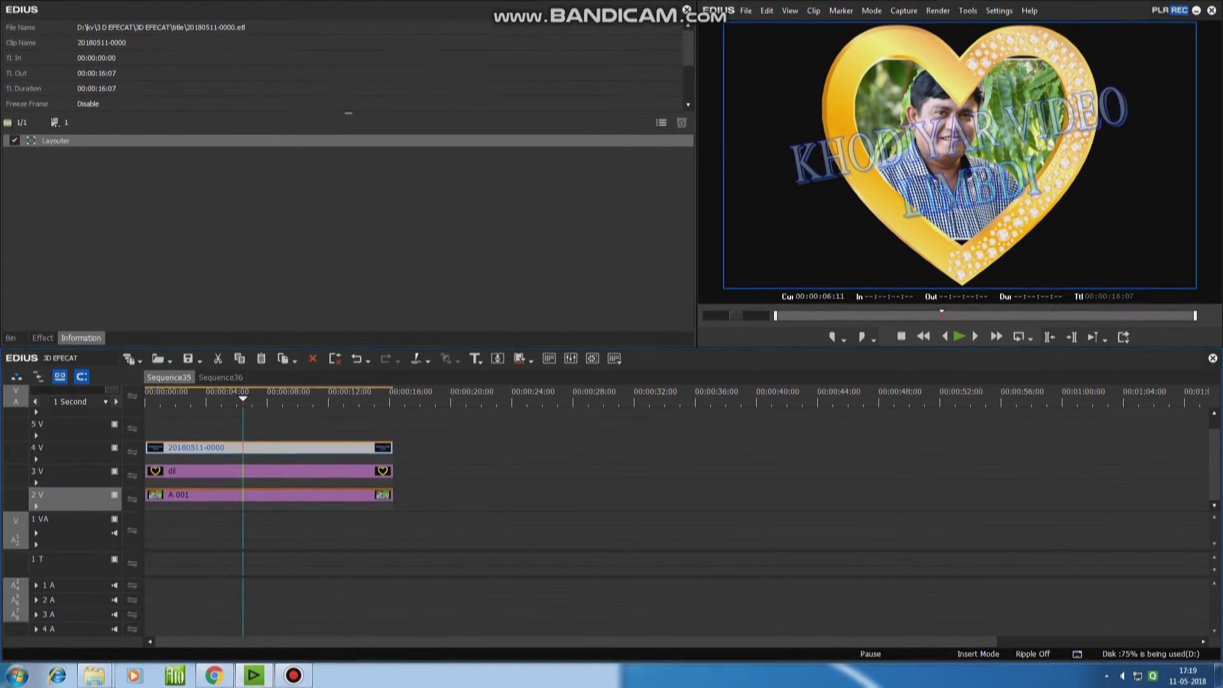
{"action": "left_click", "coordinate": [129, 360]}
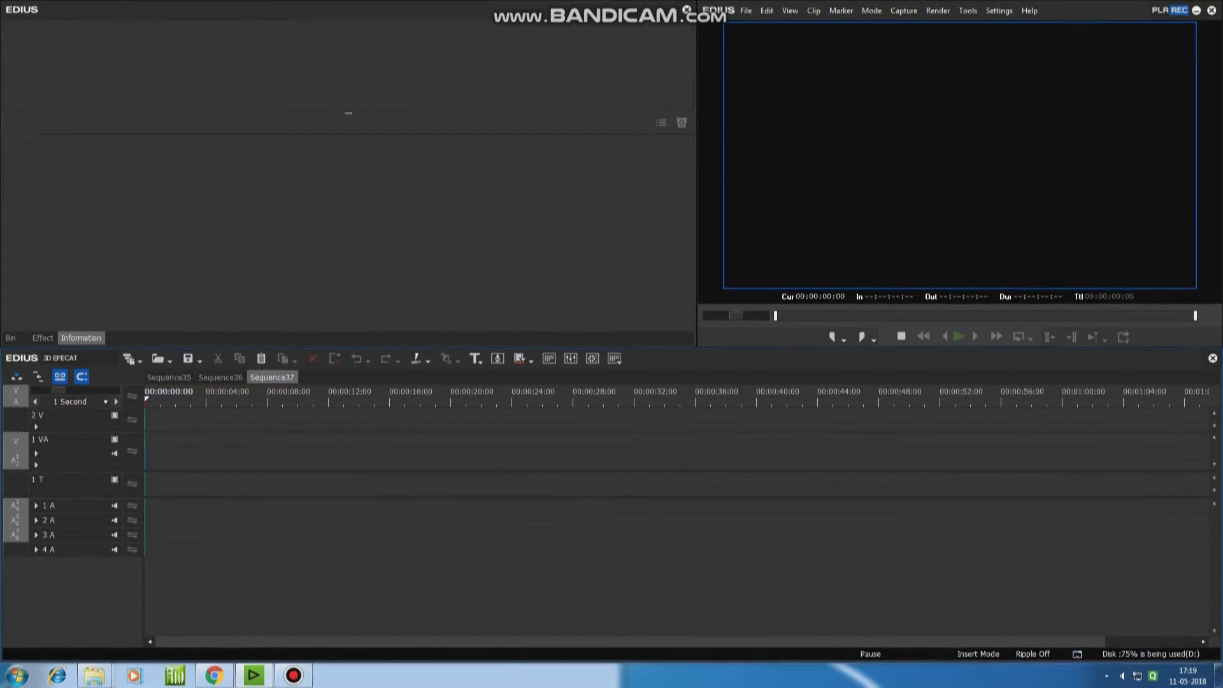
Add 5 video tracks above track 2 V in the new sequence and paste the title clip at the start of track 7 V.
{"action": "right_click", "coordinate": [96, 416]}
{"action": "mouse_move", "coordinate": [128, 523]}
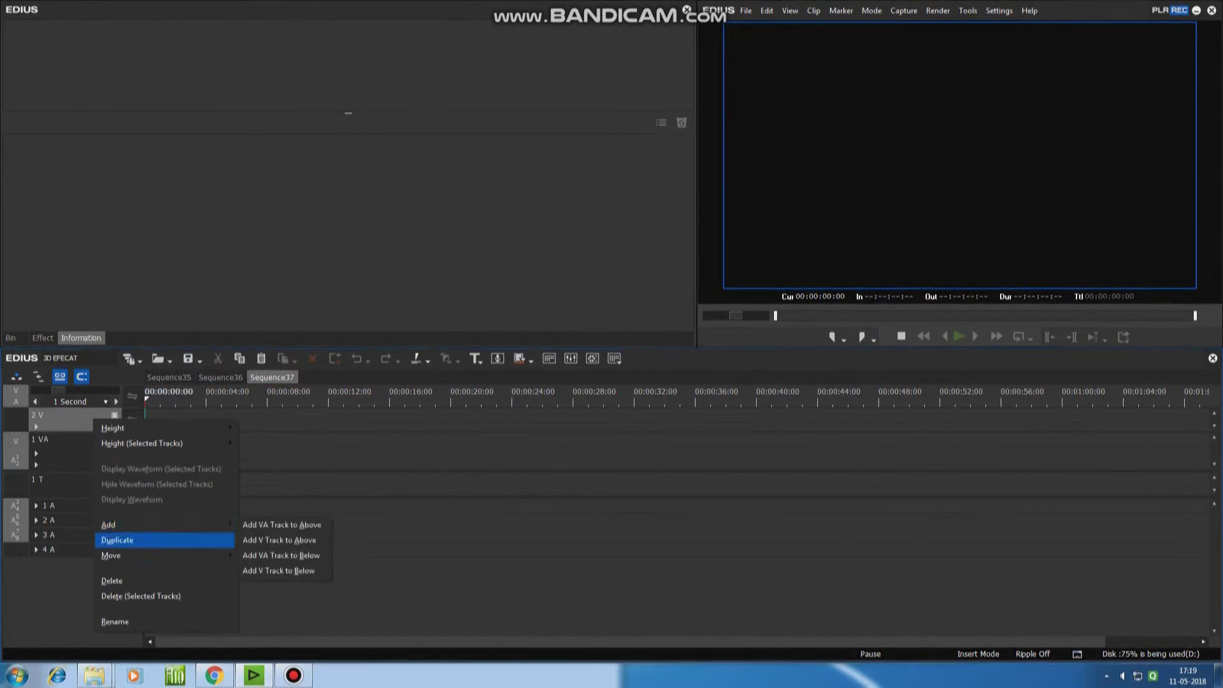
{"action": "left_click", "coordinate": [280, 538]}
{"action": "type", "text": "5"}
{"action": "key", "text": "Return"}
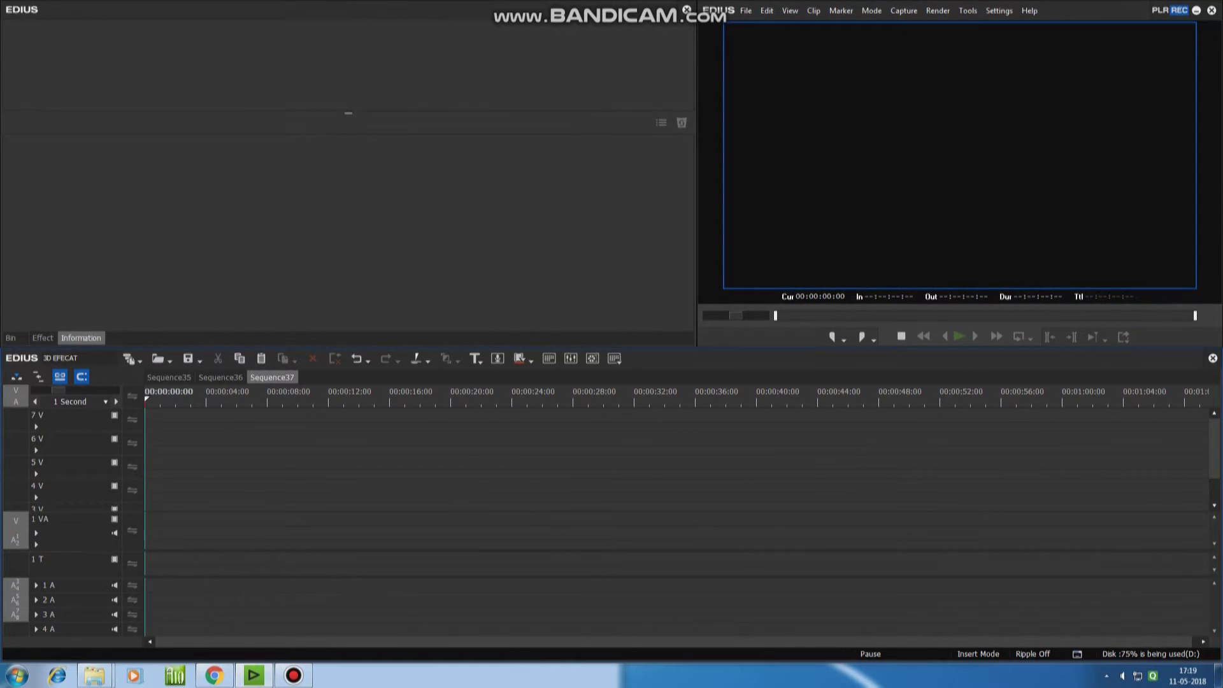
{"action": "key", "text": "ctrl+v"}
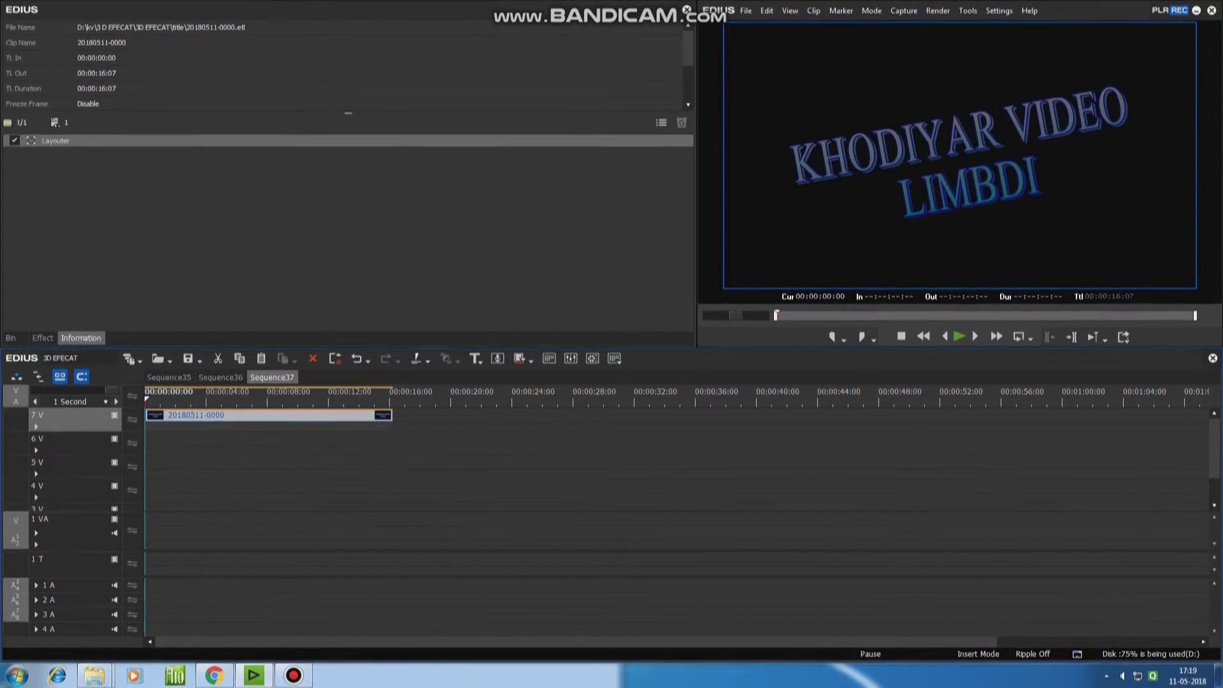
Add Sequence35 and Sequence36 from the timeline to the bin as clips.
{"action": "scroll", "coordinate": [637, 458], "scroll_direction": "down", "scroll_amount": 2}
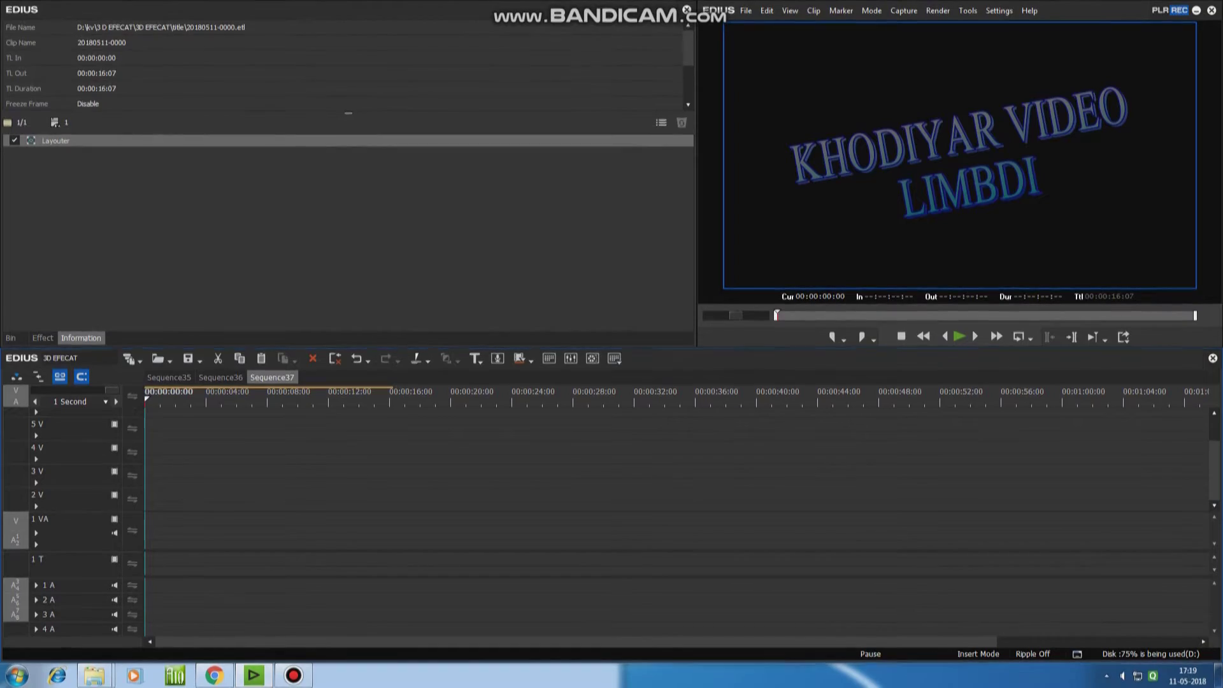
{"action": "key", "text": "b"}
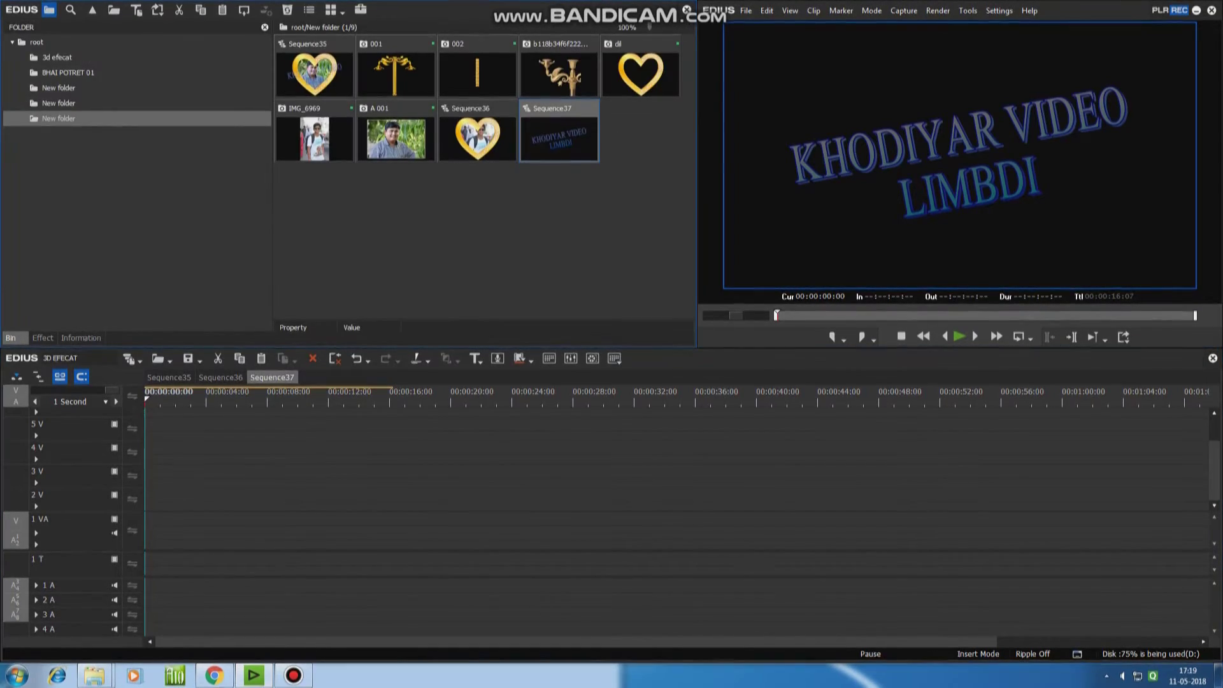
{"action": "left_click", "coordinate": [168, 377]}
{"action": "right_click", "coordinate": [169, 377]}
{"action": "left_click", "coordinate": [181, 393]}
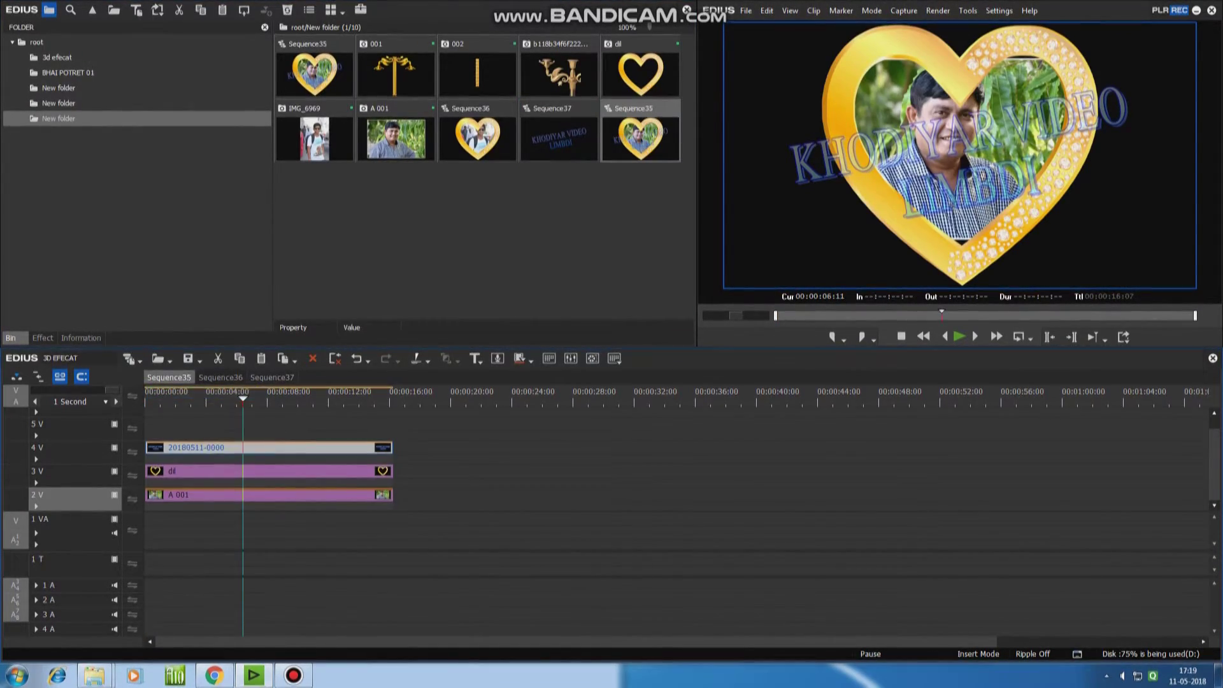
{"action": "left_click", "coordinate": [220, 377]}
{"action": "right_click", "coordinate": [221, 377]}
{"action": "left_click", "coordinate": [232, 393]}
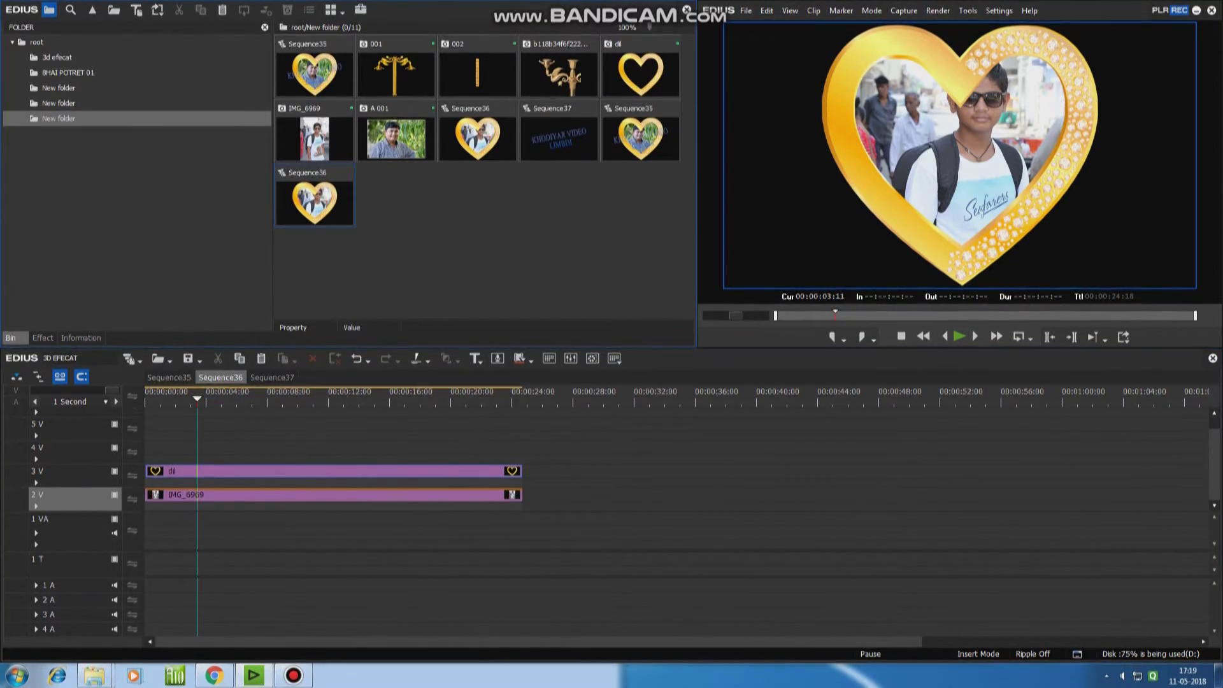
Return to Sequence37 and place the 001 lamp post at the start of track 4 V, about 18 seconds long.
{"action": "left_click", "coordinate": [272, 377]}
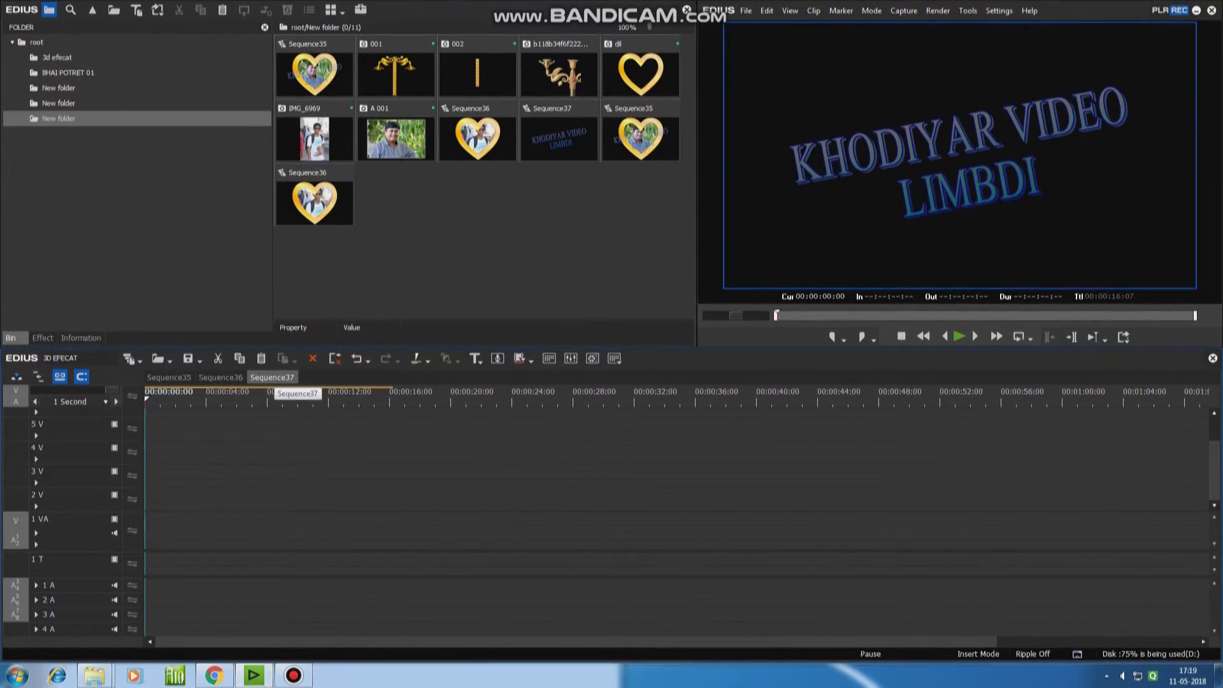
{"action": "left_click", "coordinate": [169, 377]}
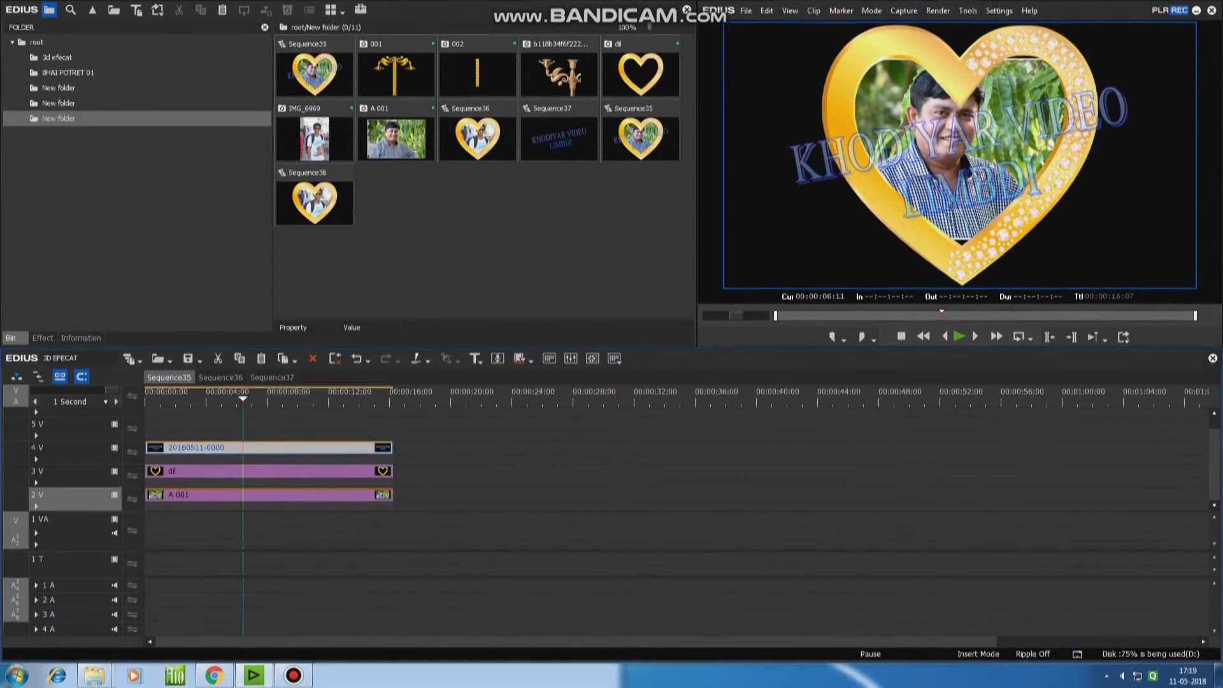
{"action": "left_click", "coordinate": [221, 377]}
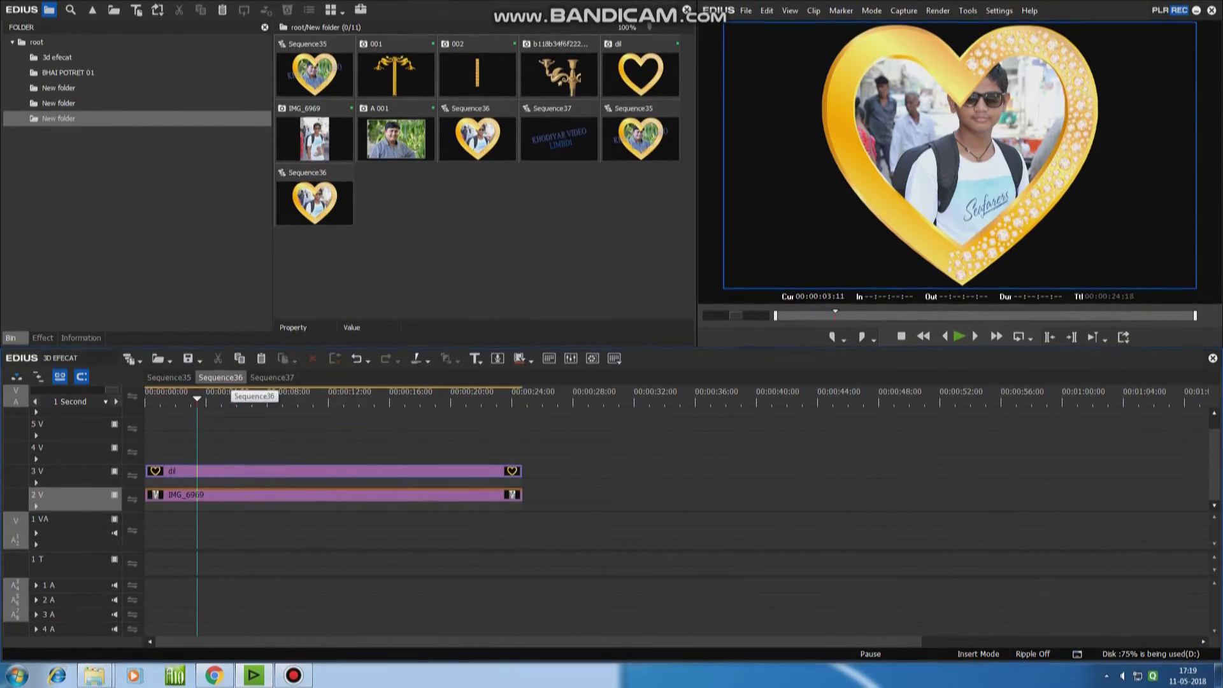
{"action": "left_click", "coordinate": [272, 377]}
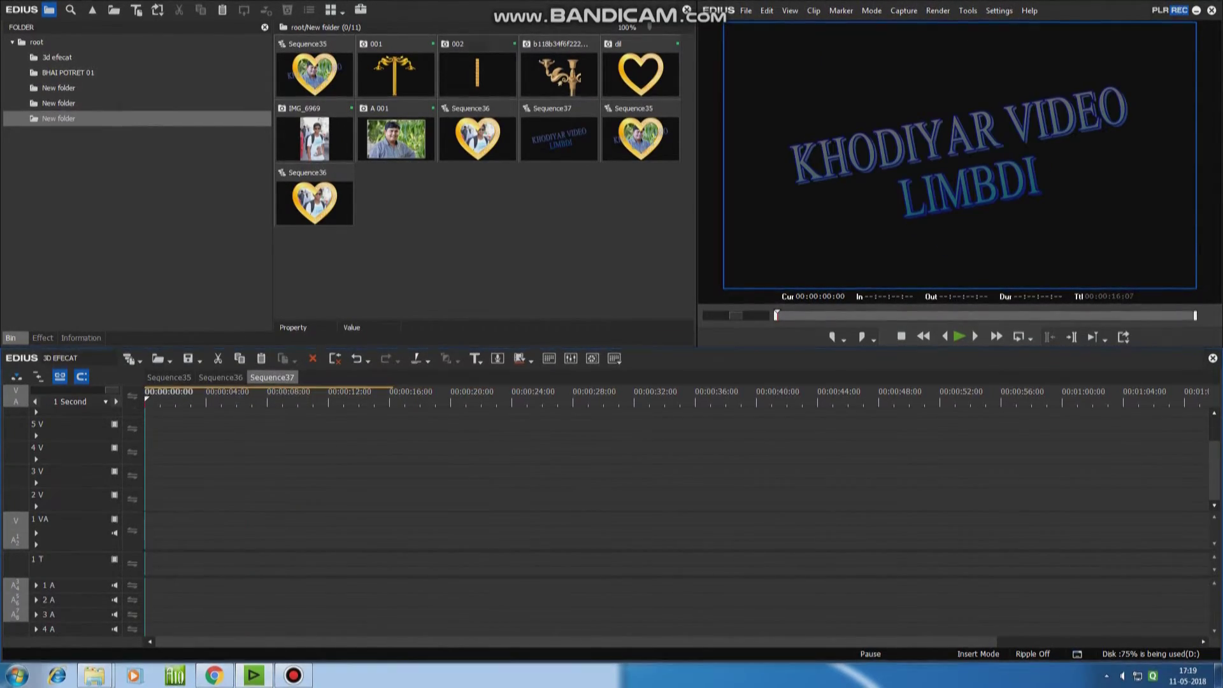
{"action": "left_click_drag", "start_coordinate": [396, 71], "coordinate": [426, 447]}
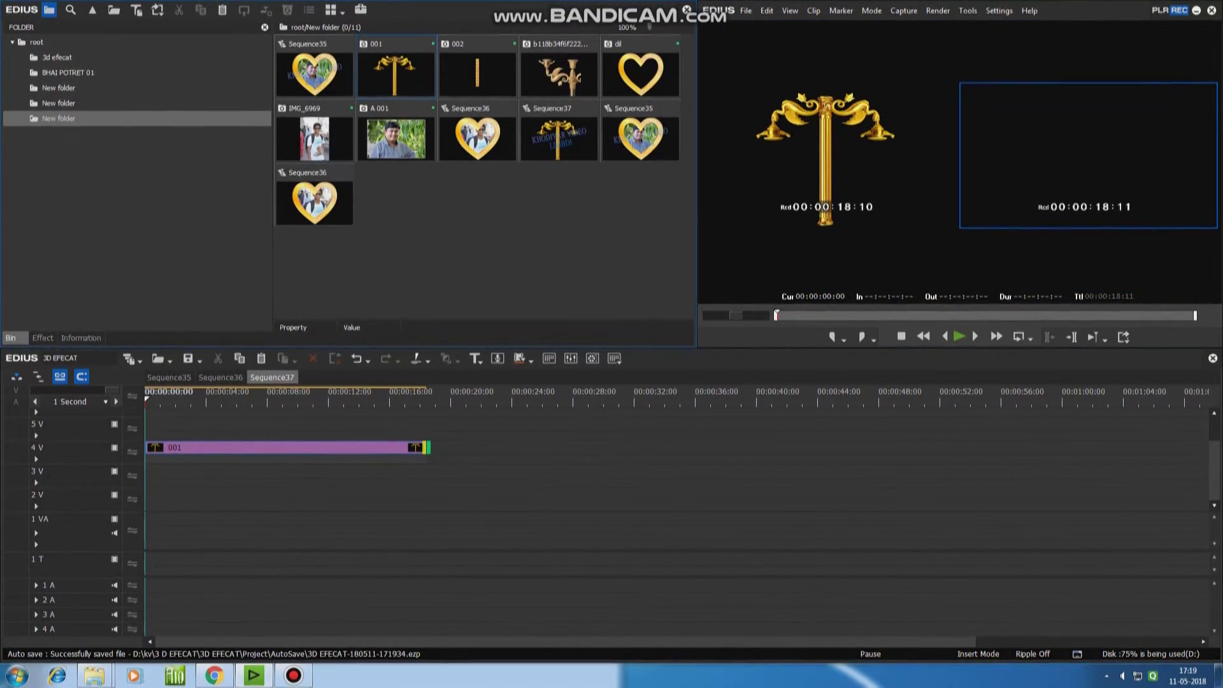
Place the Sequence35 clip at the start of track 1 VA and delete its audio parts.
{"action": "left_click_drag", "start_coordinate": [672, 191], "coordinate": [165, 532]}
{"action": "left_click", "coordinate": [268, 585]}
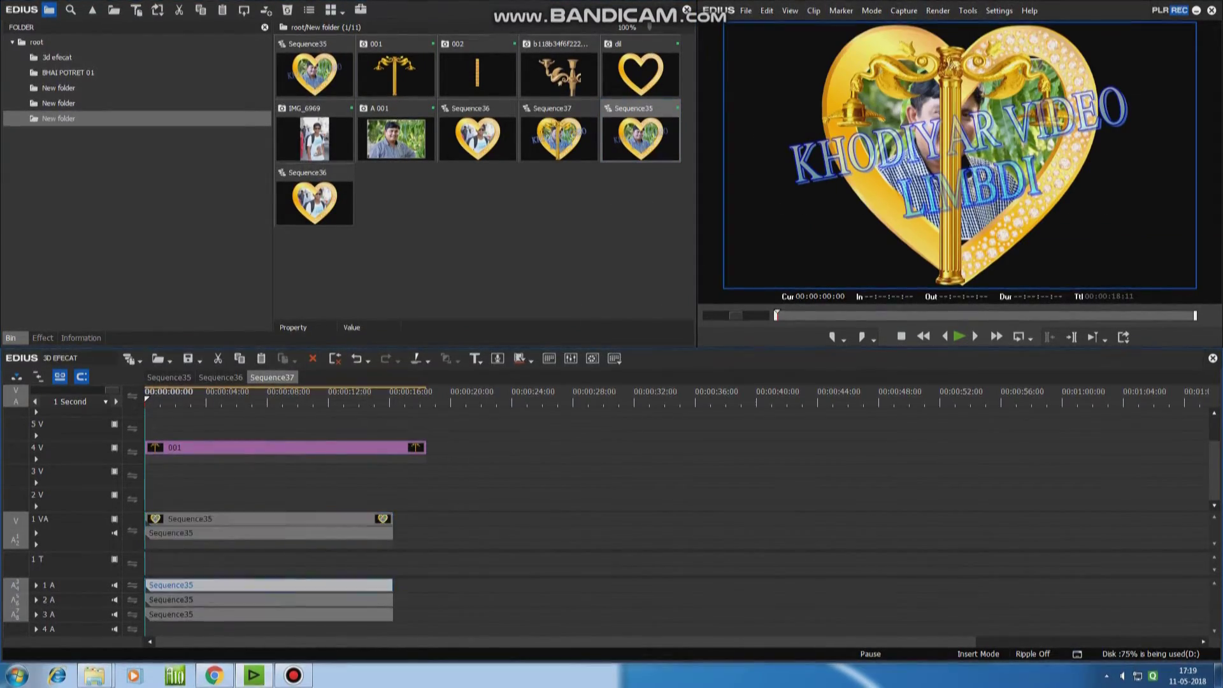
{"action": "key", "text": "Delete"}
{"action": "key", "text": "Delete"}
{"action": "key", "text": "Delete"}
Move the Sequence35 clip to track 3 V and trim the 001 lamp post clip to the same end.
{"action": "left_click_drag", "start_coordinate": [268, 518], "coordinate": [267, 471]}
{"action": "left_click_drag", "start_coordinate": [424, 447], "coordinate": [391, 447]}
{"action": "left_click", "coordinate": [484, 267]}
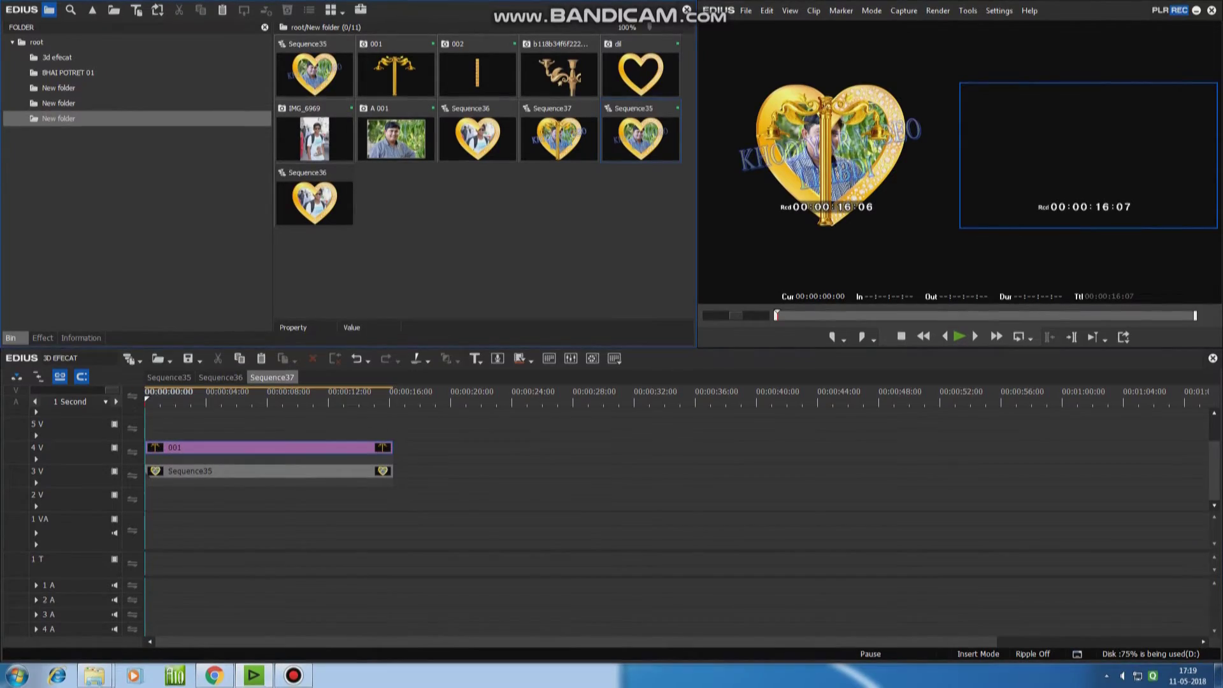
Add the Sequence36 clip without audio, shortened to match the other clips, and move it to about 26 seconds on track 2 V.
{"action": "left_click", "coordinate": [314, 198]}
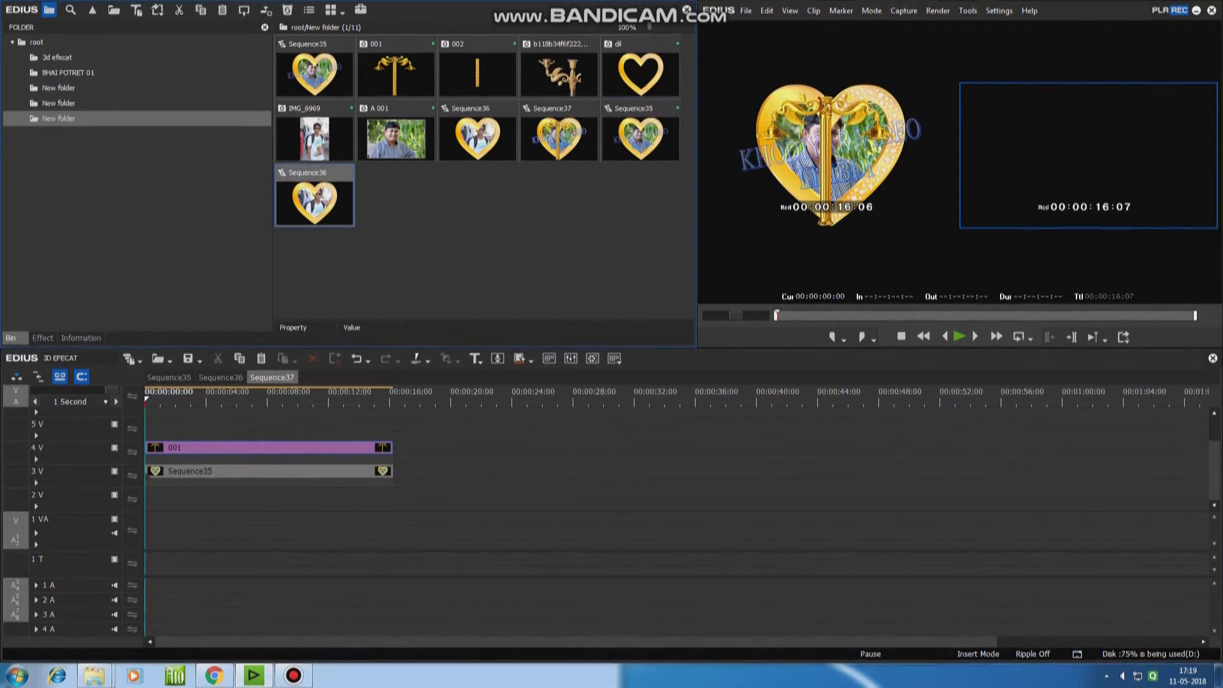
{"action": "left_click_drag", "start_coordinate": [314, 198], "coordinate": [150, 528]}
{"action": "left_click_drag", "start_coordinate": [520, 519], "coordinate": [776, 495]}
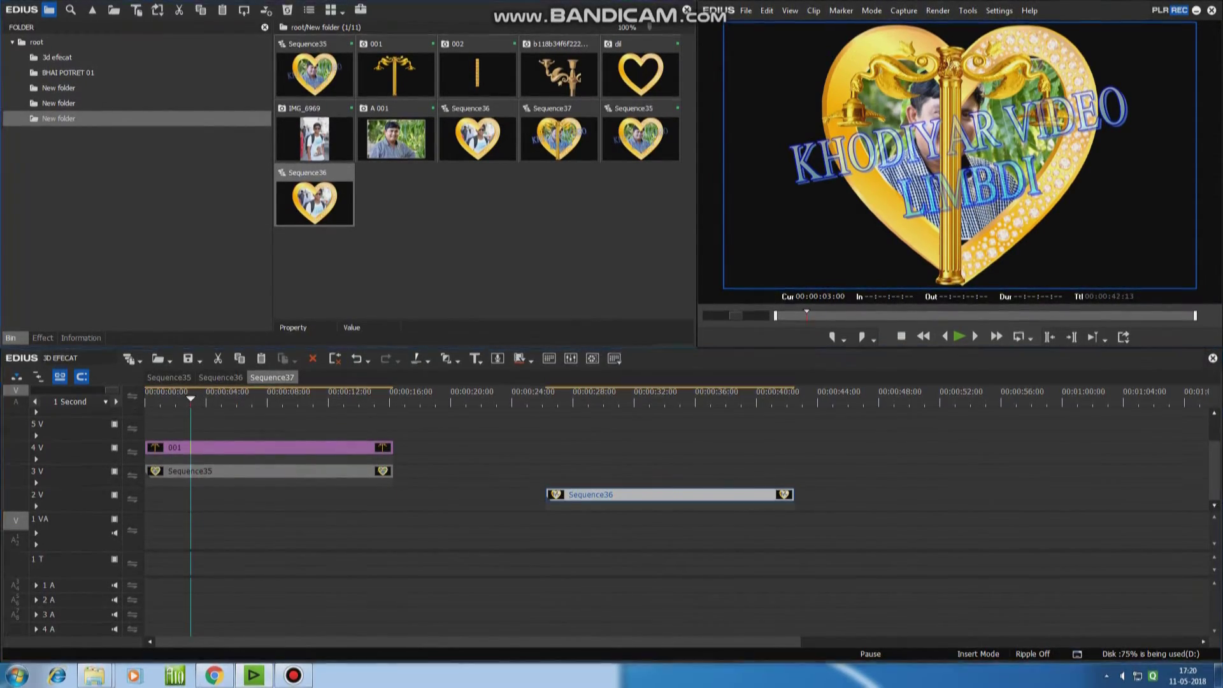
Place the 002 column on track 5 V over the 001 lamp post and move Sequence35 to about 24 seconds on track 3 V.
{"action": "left_click_drag", "start_coordinate": [477, 73], "coordinate": [395, 425]}
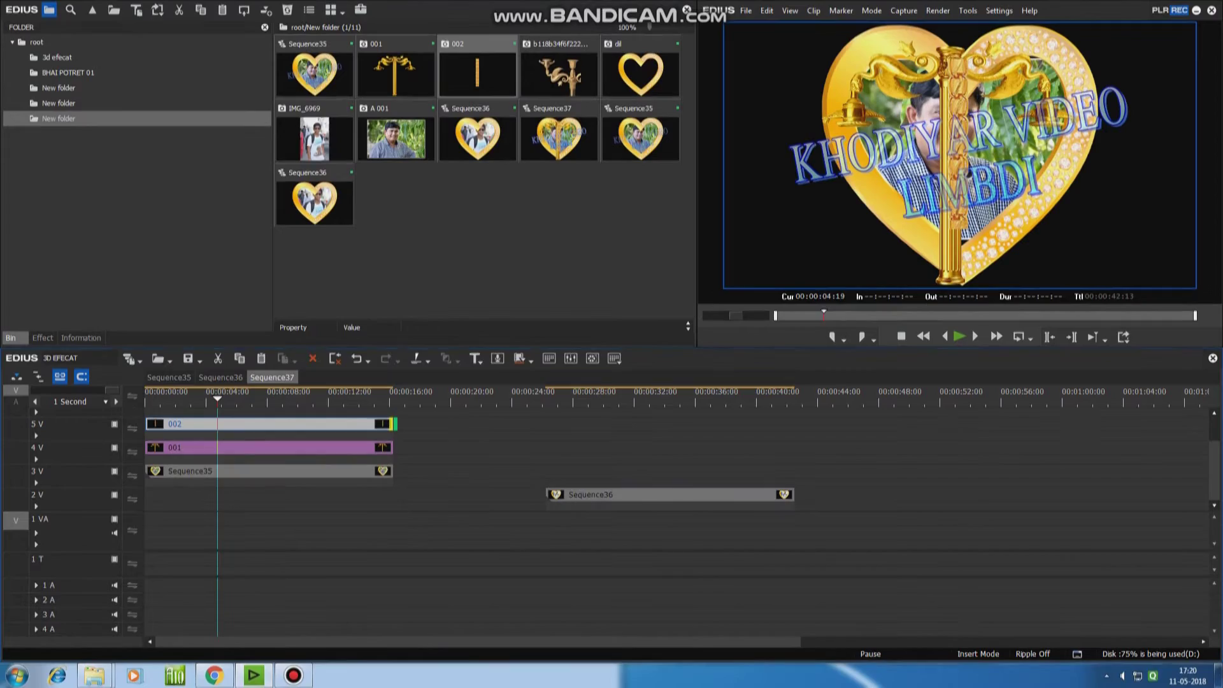
{"action": "left_click_drag", "start_coordinate": [261, 471], "coordinate": [622, 472]}
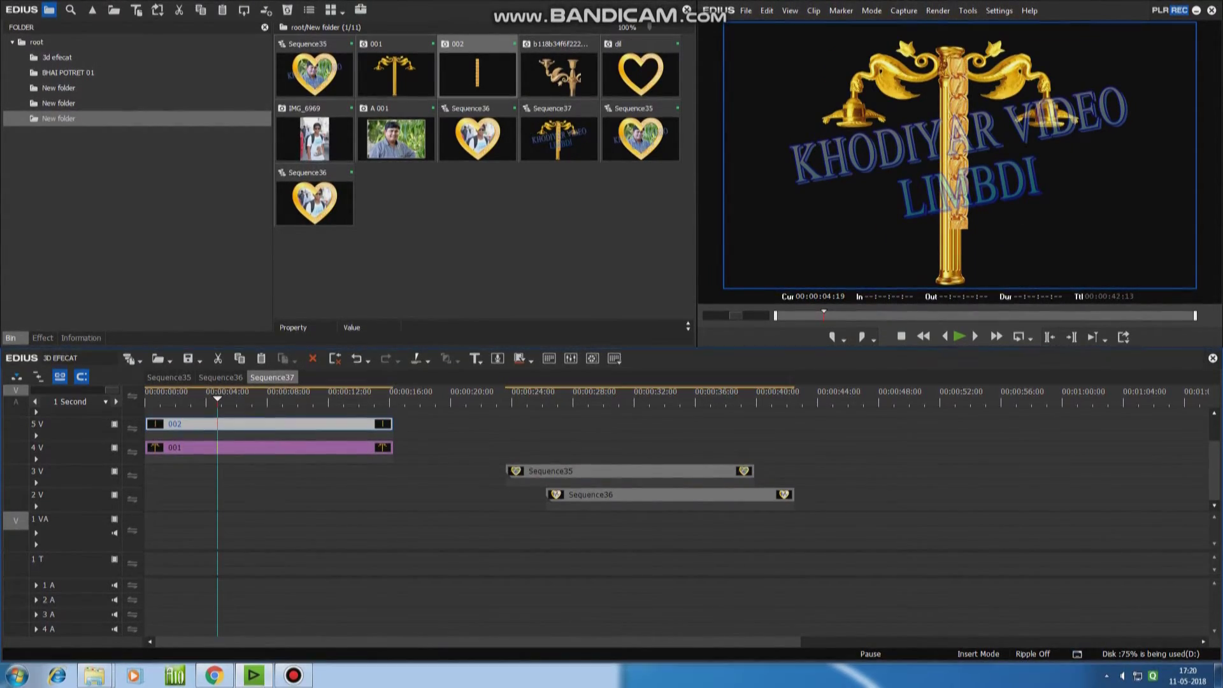
In the Layouter, shrink the 002 column to about 46.8% and hang it under the left lamp at about X -22.2%, Y -0.5%.
{"action": "left_click", "coordinate": [81, 338]}
{"action": "double_click", "coordinate": [55, 140]}
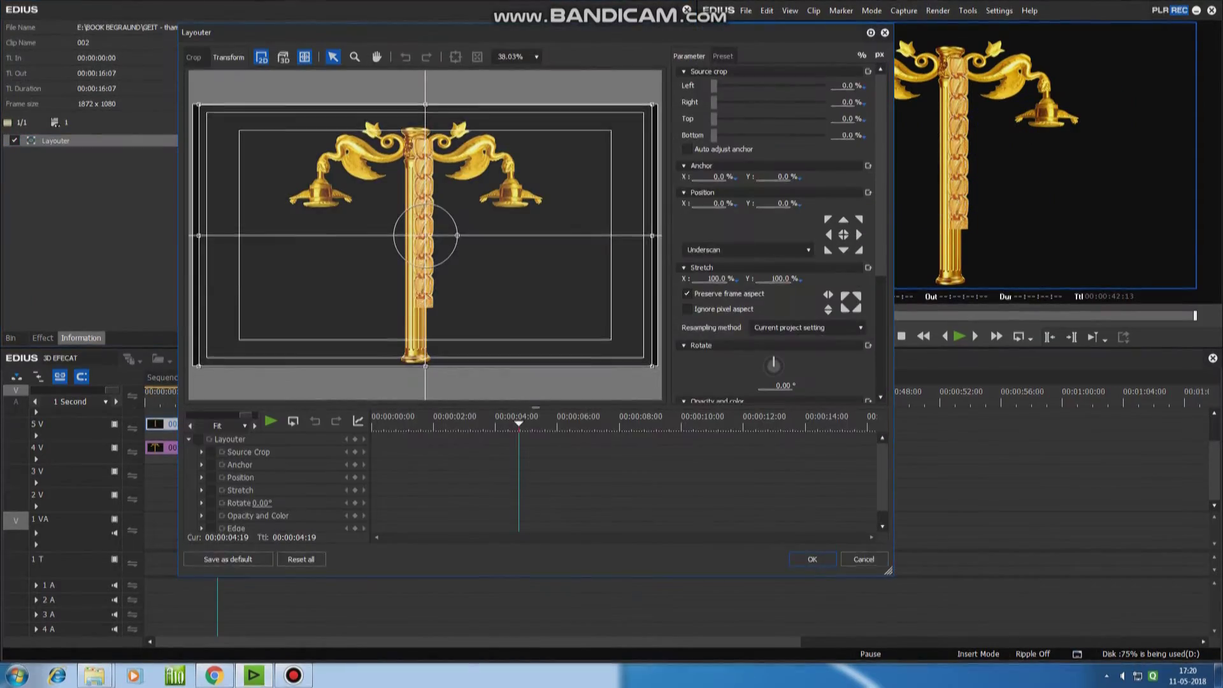
{"action": "left_click_drag", "start_coordinate": [652, 366], "coordinate": [531, 296]}
{"action": "left_click_drag", "start_coordinate": [425, 235], "coordinate": [323, 230]}
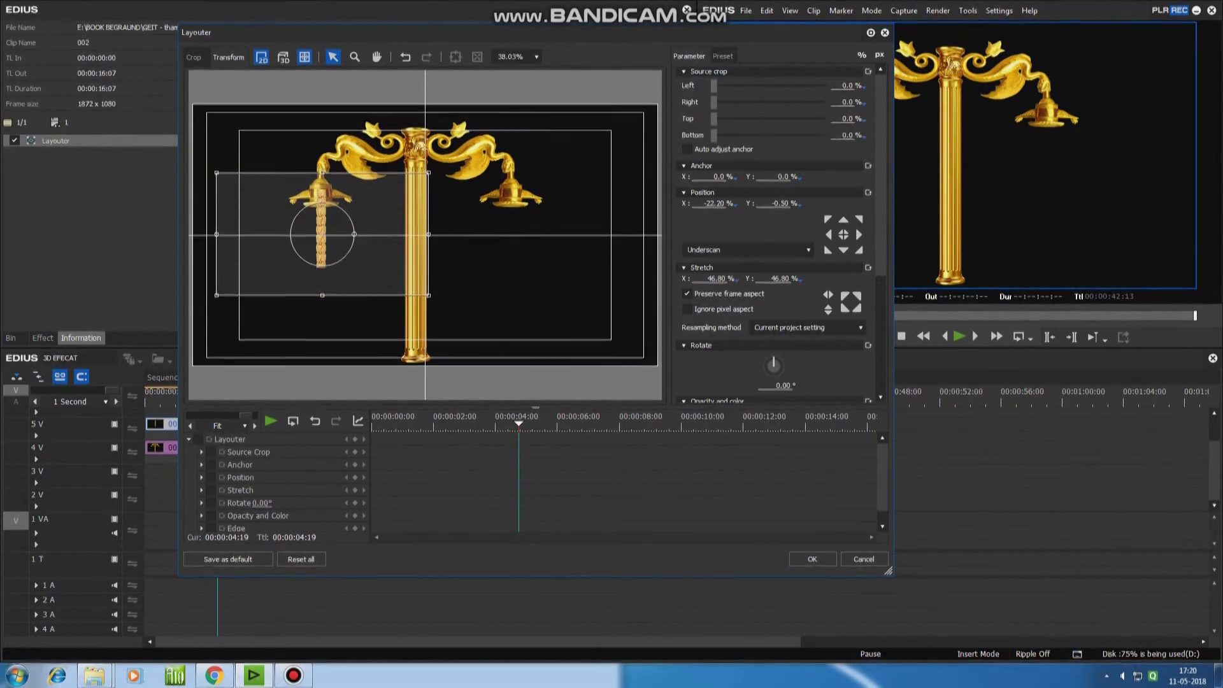
{"action": "key", "text": "Return"}
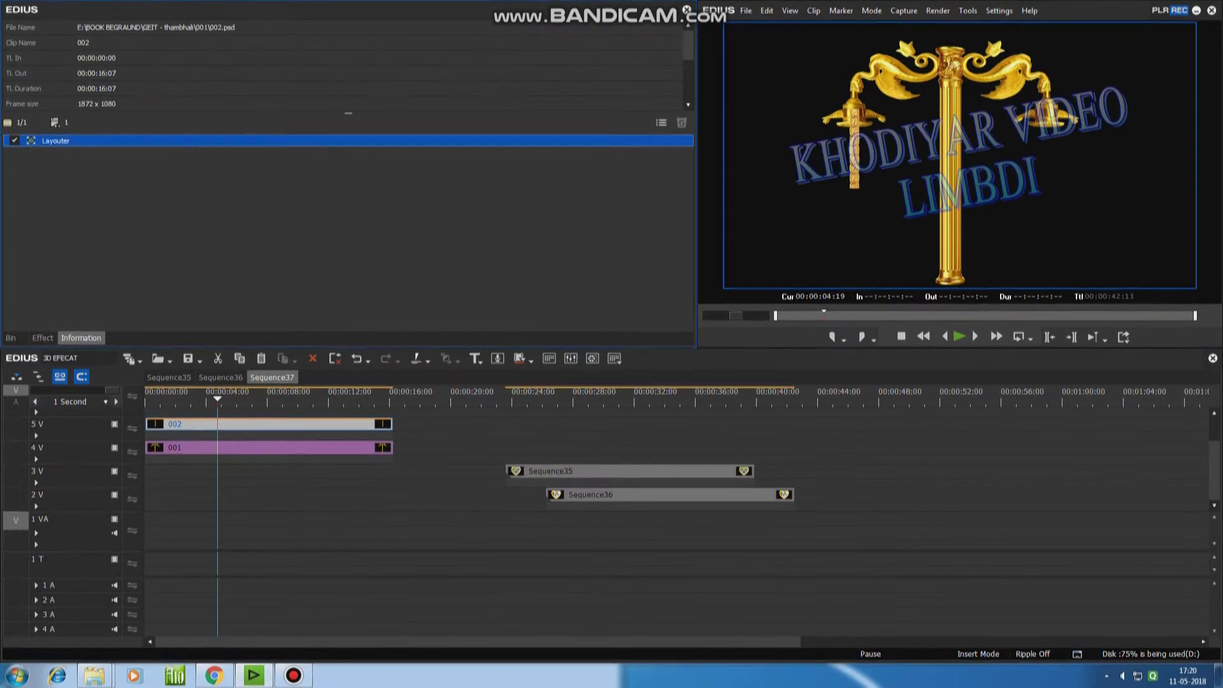
Move the 002 column to track 3 V beneath the 001 lamp post and paste a copy at the start of track 5 V.
{"action": "left_click_drag", "start_coordinate": [238, 423], "coordinate": [239, 470]}
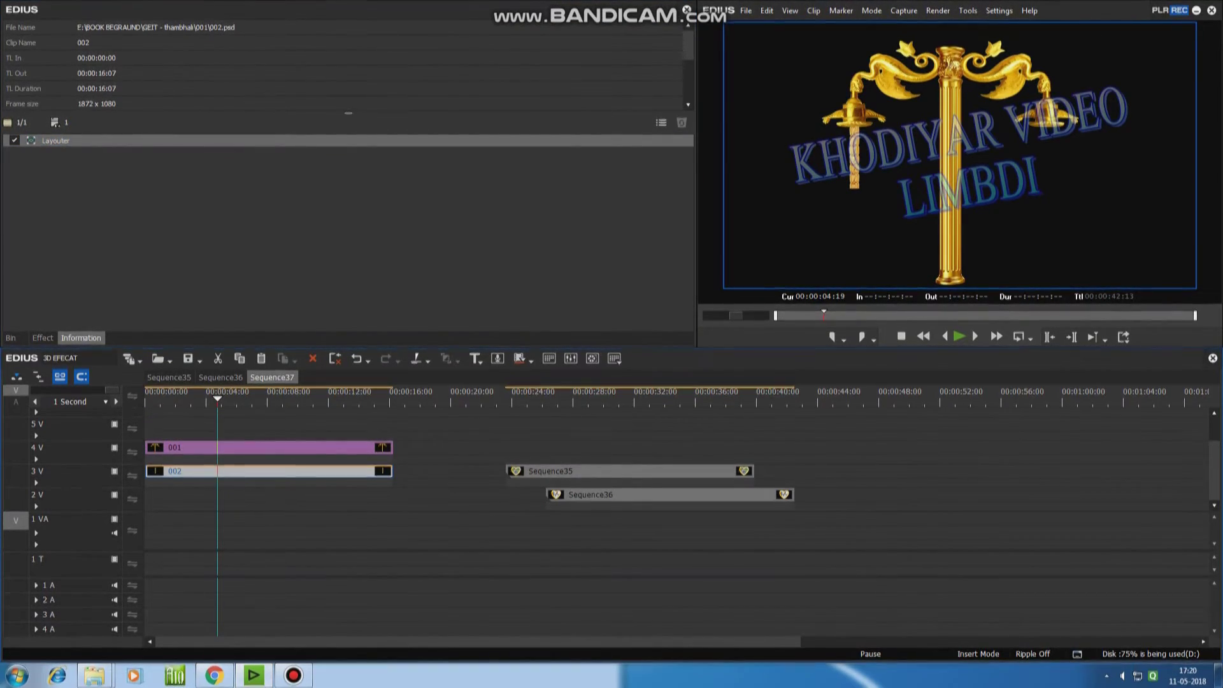
{"action": "key", "text": "Home"}
{"action": "left_click", "coordinate": [70, 425]}
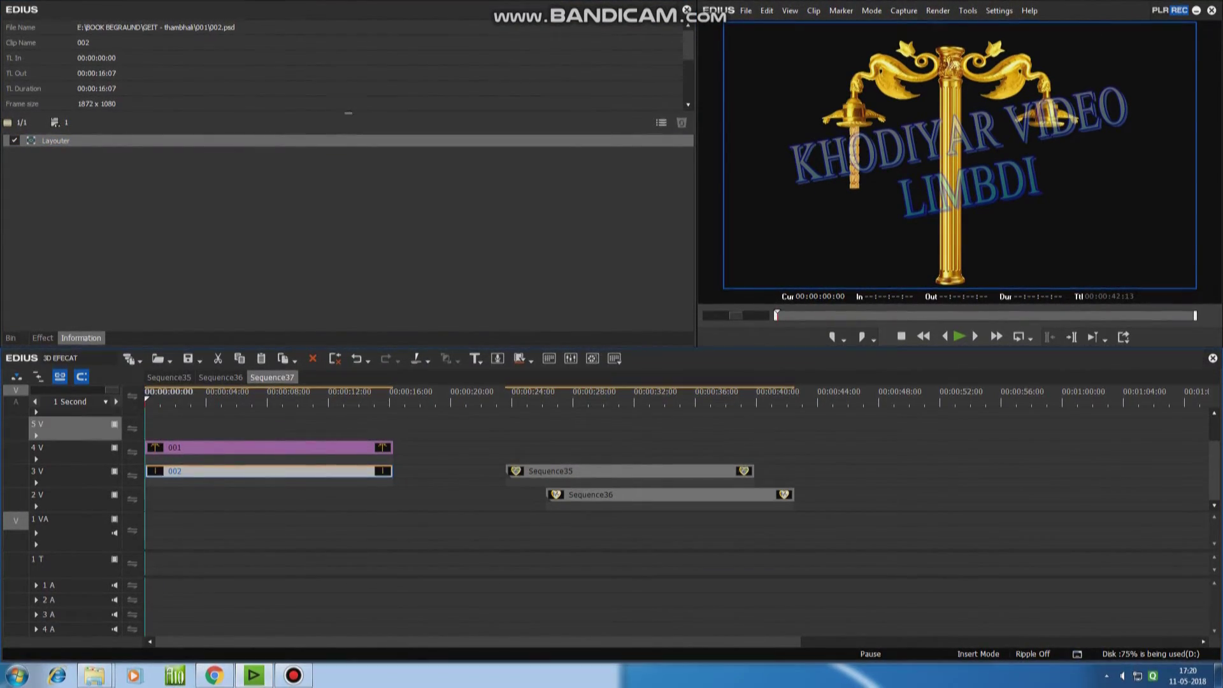
{"action": "key", "text": "ctrl+v"}
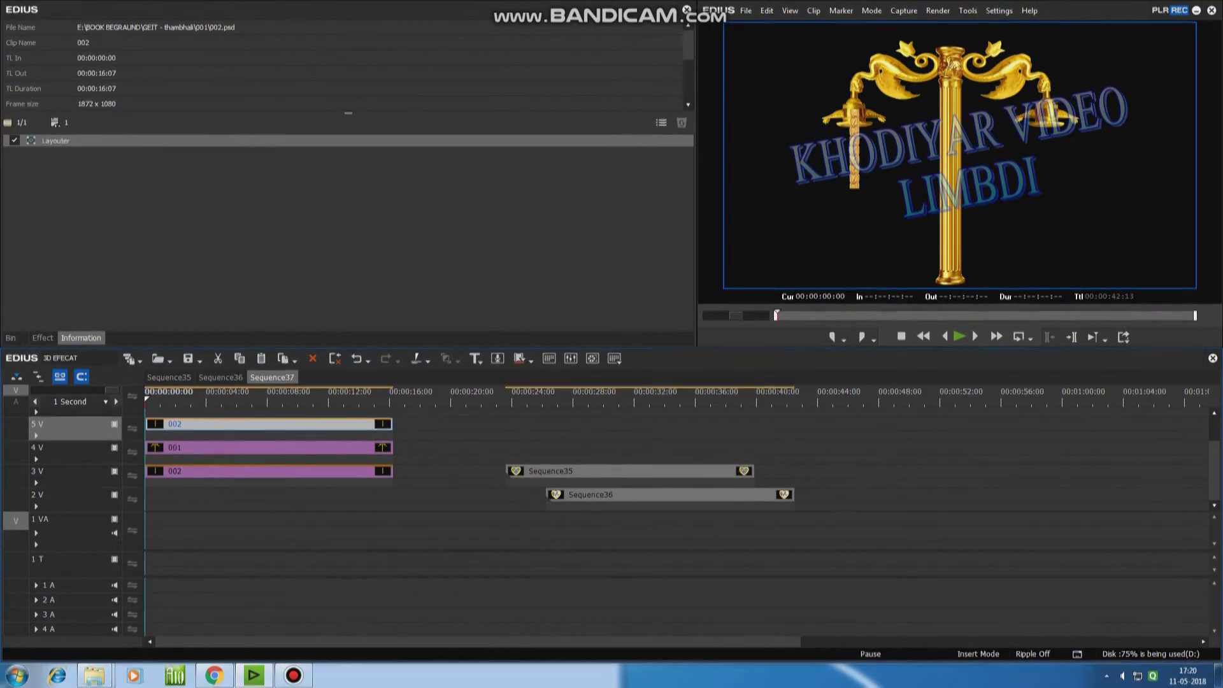
Shift the copied 002 column under the right lamp with Layouter position X 18.6%, and move the clip to track 2 V.
{"action": "key", "text": "F7"}
{"action": "left_click", "coordinate": [713, 203]}
{"action": "type", "text": "-10.5"}
{"action": "key", "text": "Return"}
{"action": "key", "text": "Up"}
{"action": "key", "text": "Up"}
{"action": "key", "text": "Up"}
{"action": "key", "text": "Up"}
{"action": "key", "text": "Up"}
{"action": "key", "text": "Up"}
{"action": "key", "text": "Up"}
{"action": "key", "text": "Up"}
{"action": "key", "text": "Up"}
{"action": "key", "text": "Up"}
{"action": "key", "text": "Up"}
{"action": "key", "text": "Up"}
{"action": "key", "text": "Up"}
{"action": "key", "text": "Up"}
{"action": "key", "text": "Up"}
{"action": "key", "text": "Up"}
{"action": "key", "text": "Up"}
{"action": "key", "text": "Up"}
{"action": "key", "text": "Up"}
{"action": "key", "text": "Up"}
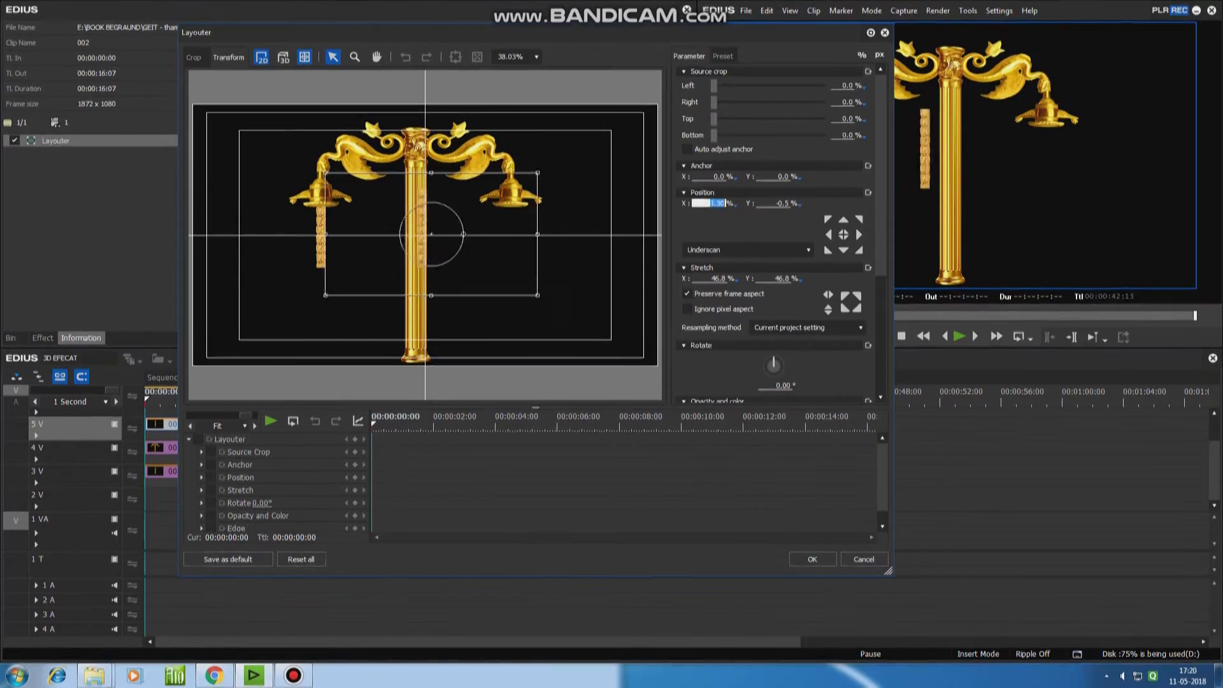
{"action": "key", "text": "Up"}
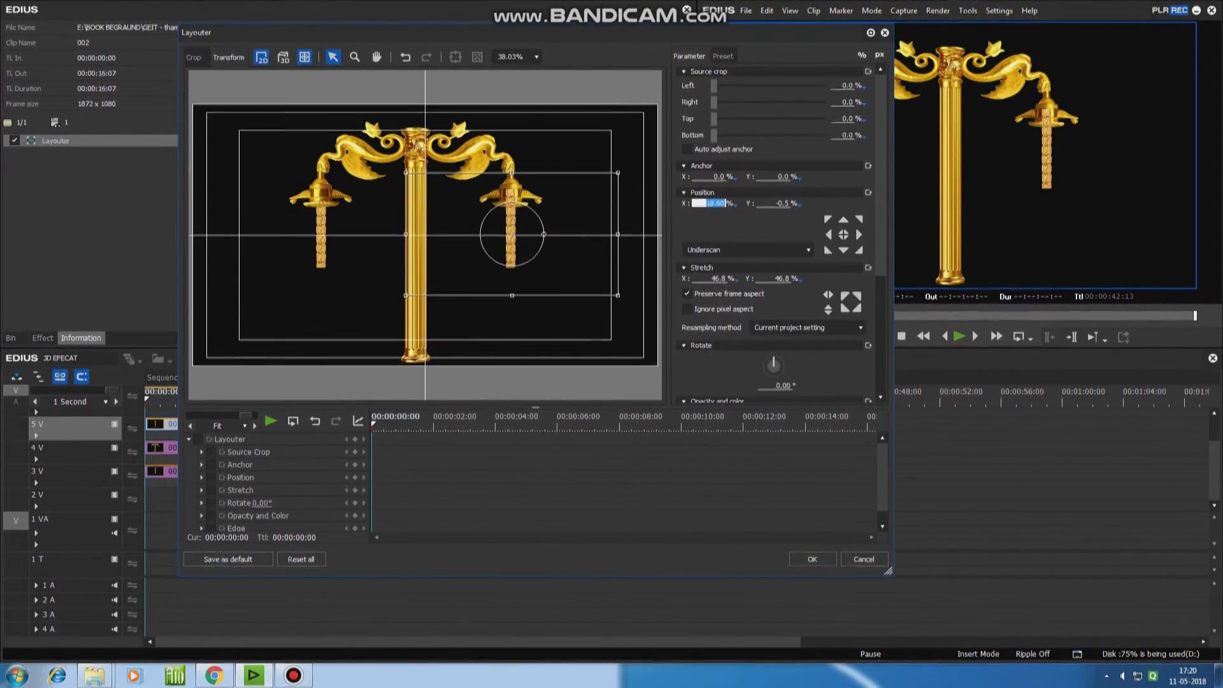
{"action": "left_click", "coordinate": [812, 559]}
{"action": "key", "text": "Escape"}
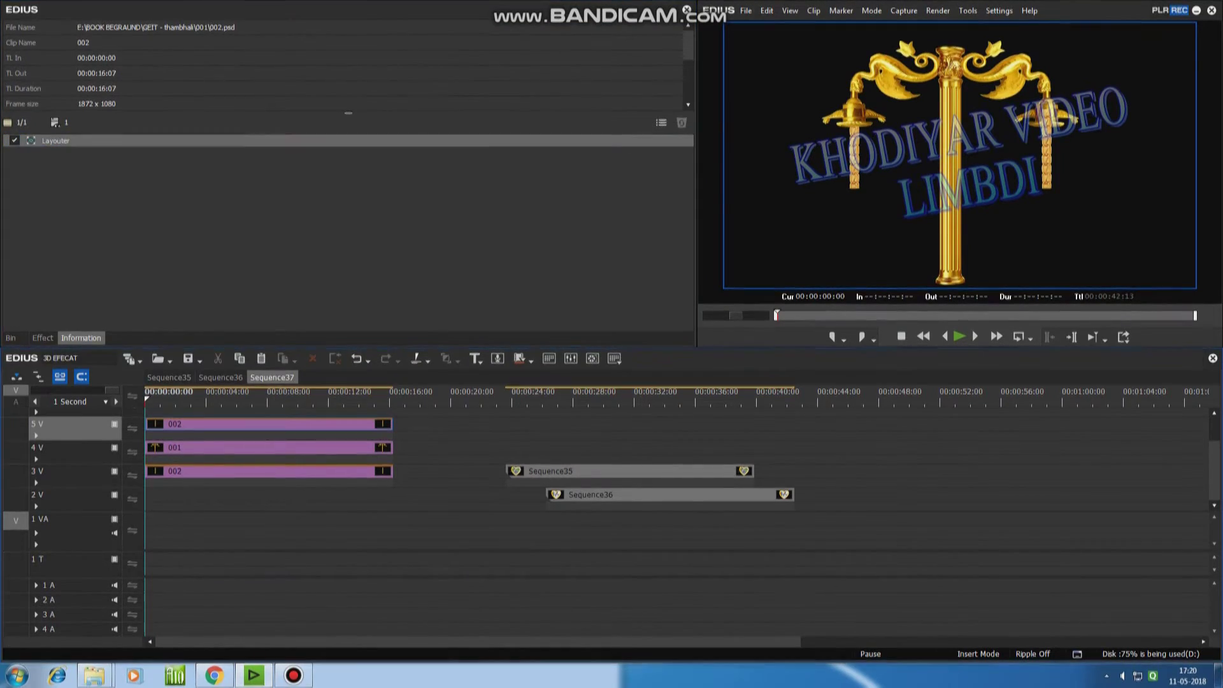
{"action": "left_click_drag", "start_coordinate": [268, 423], "coordinate": [268, 494]}
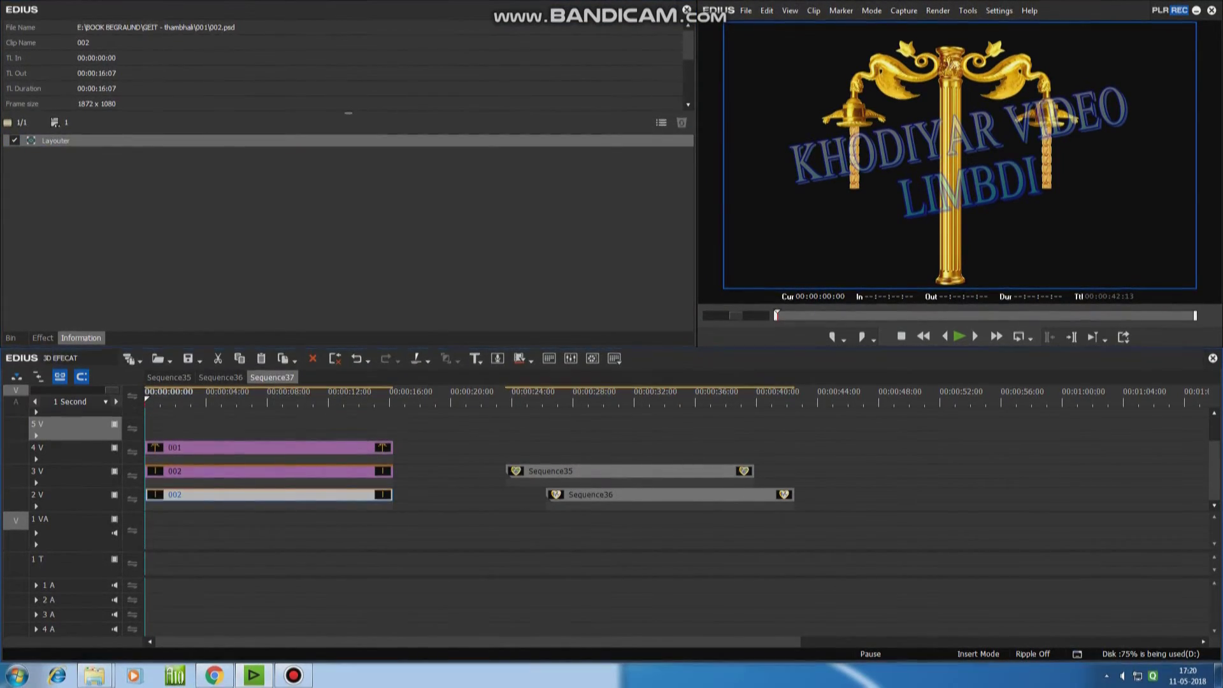
{"action": "key", "text": "Escape"}
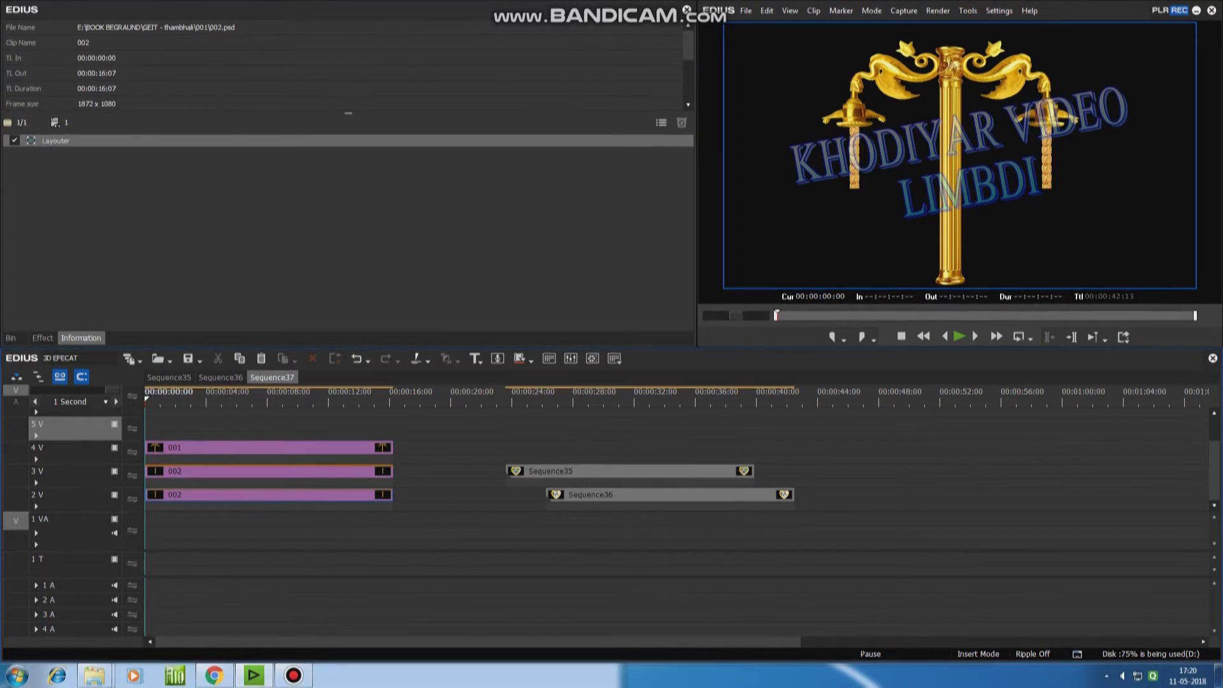
Move Sequence35 to the start of track 5 V, scale it to about 44.8% and place it under the left lamp at about X -22%, Y 17%.
{"action": "left_click", "coordinate": [630, 471]}
{"action": "left_click_drag", "start_coordinate": [630, 471], "coordinate": [269, 423]}
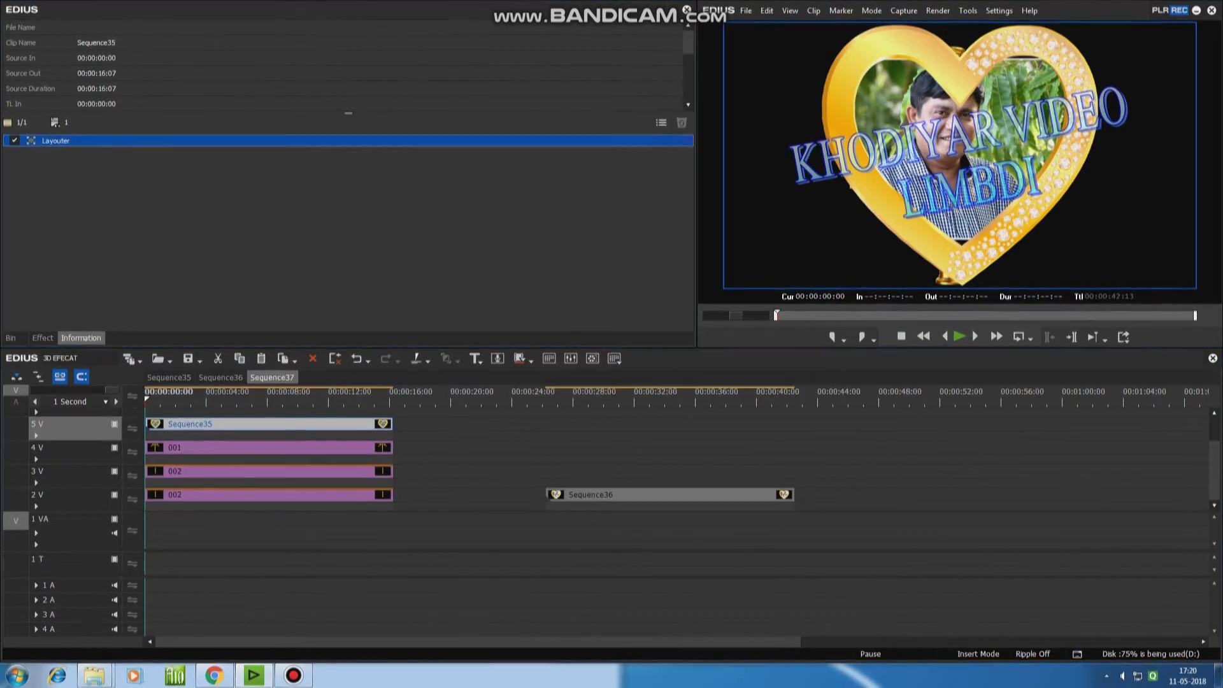
{"action": "key", "text": "F7"}
{"action": "left_click_drag", "start_coordinate": [624, 346], "coordinate": [531, 294]}
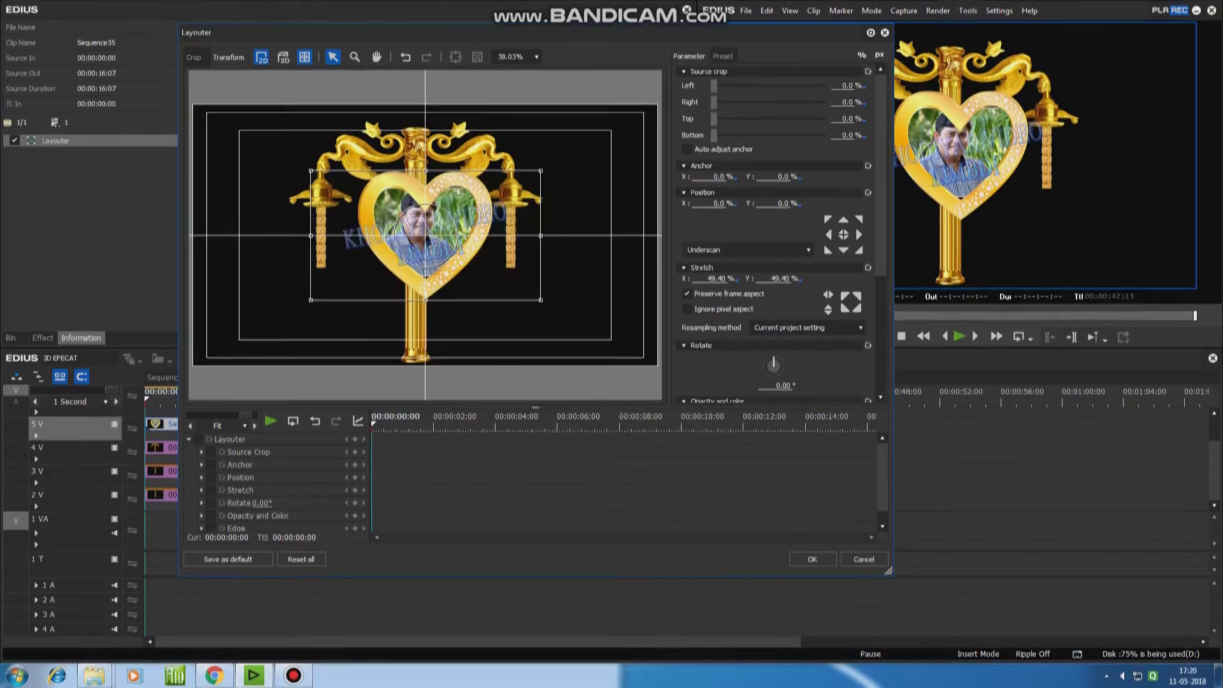
{"action": "left_click_drag", "start_coordinate": [420, 242], "coordinate": [320, 284]}
{"action": "left_click_drag", "start_coordinate": [440, 213], "coordinate": [422, 225]}
{"action": "left_click_drag", "start_coordinate": [318, 280], "coordinate": [323, 276]}
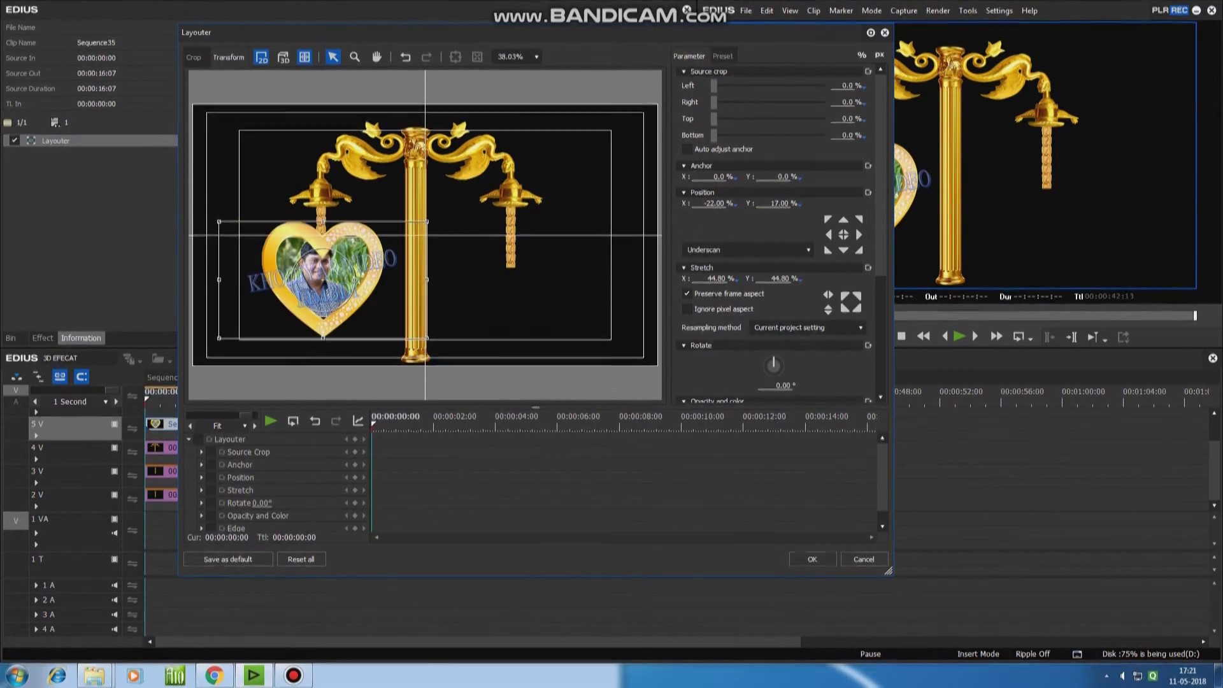
{"action": "key", "text": "Return"}
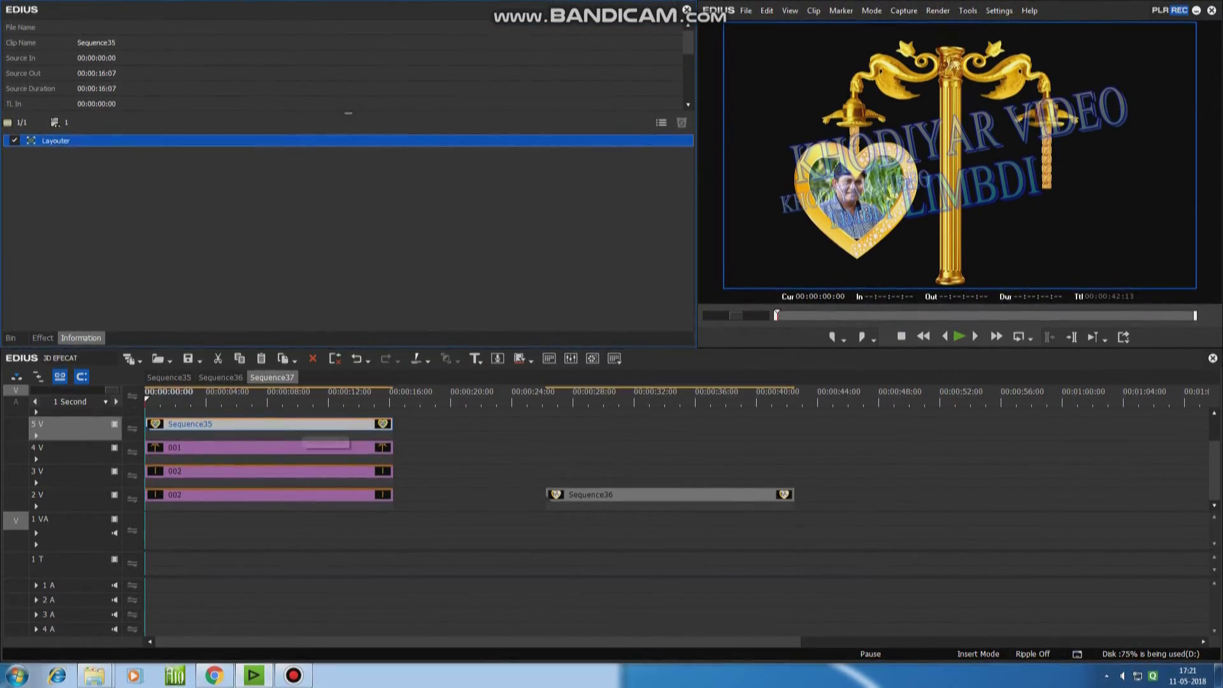
Move Sequence35 to track 1 VA and place Sequence36 at the start of track 5 V.
{"action": "left_click_drag", "start_coordinate": [268, 424], "coordinate": [267, 519]}
{"action": "left_click", "coordinate": [637, 494]}
{"action": "left_click_drag", "start_coordinate": [637, 494], "coordinate": [237, 423]}
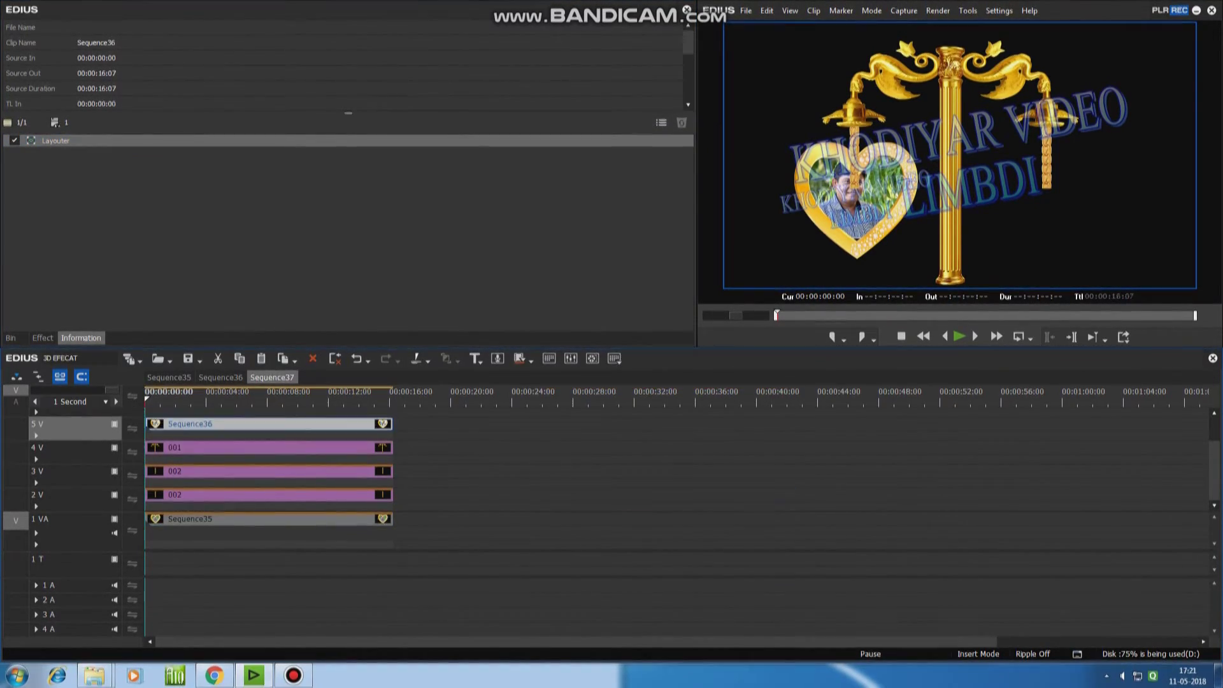
Copy Sequence35's Layouter settings to Sequence36 and set its position X to 18.4% to hang it under the right lamp.
{"action": "left_click", "coordinate": [267, 519]}
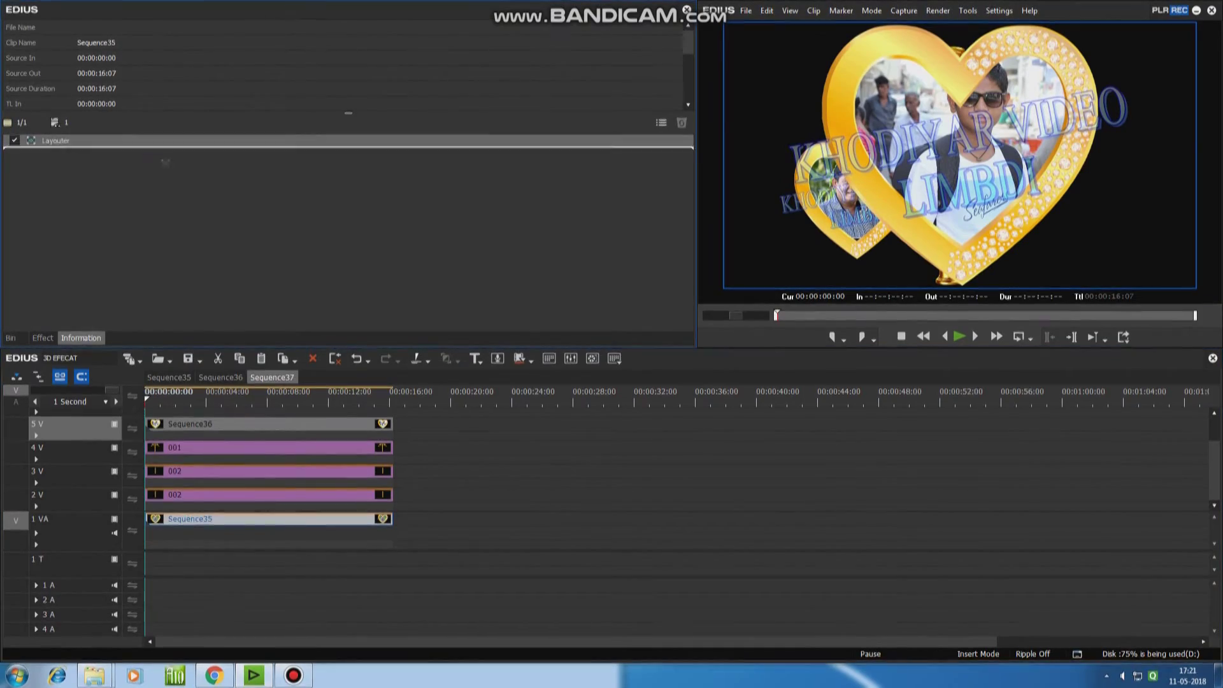
{"action": "left_click", "coordinate": [267, 423]}
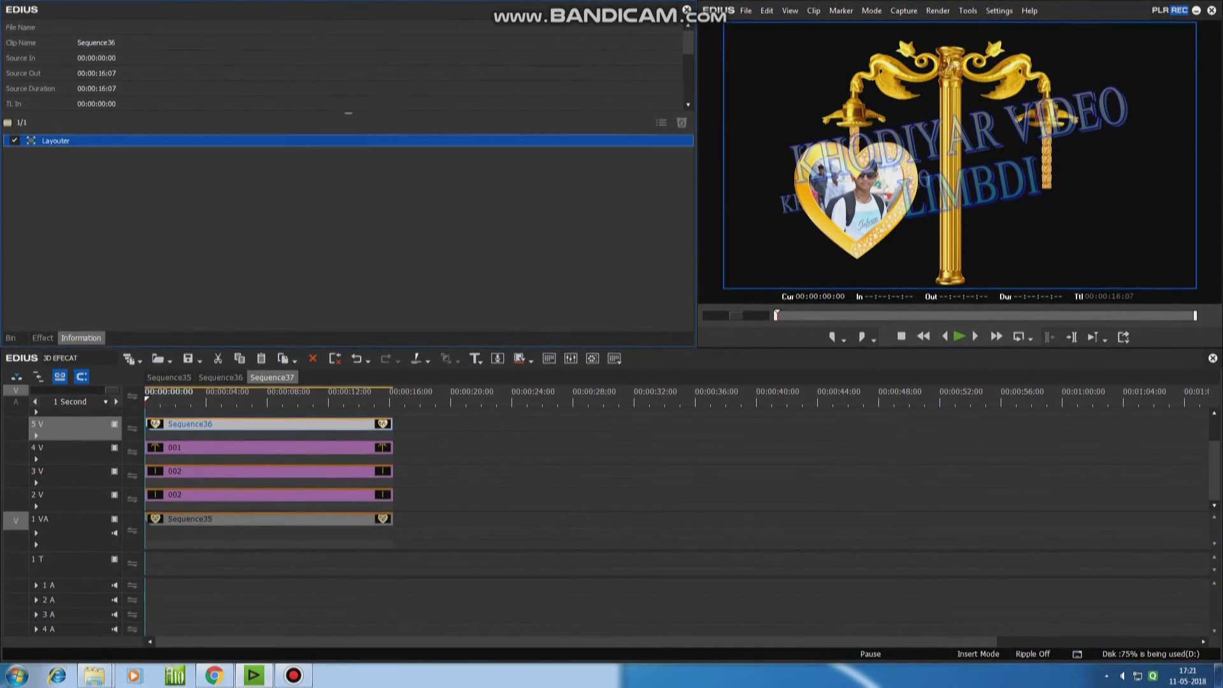
{"action": "key", "text": "F7"}
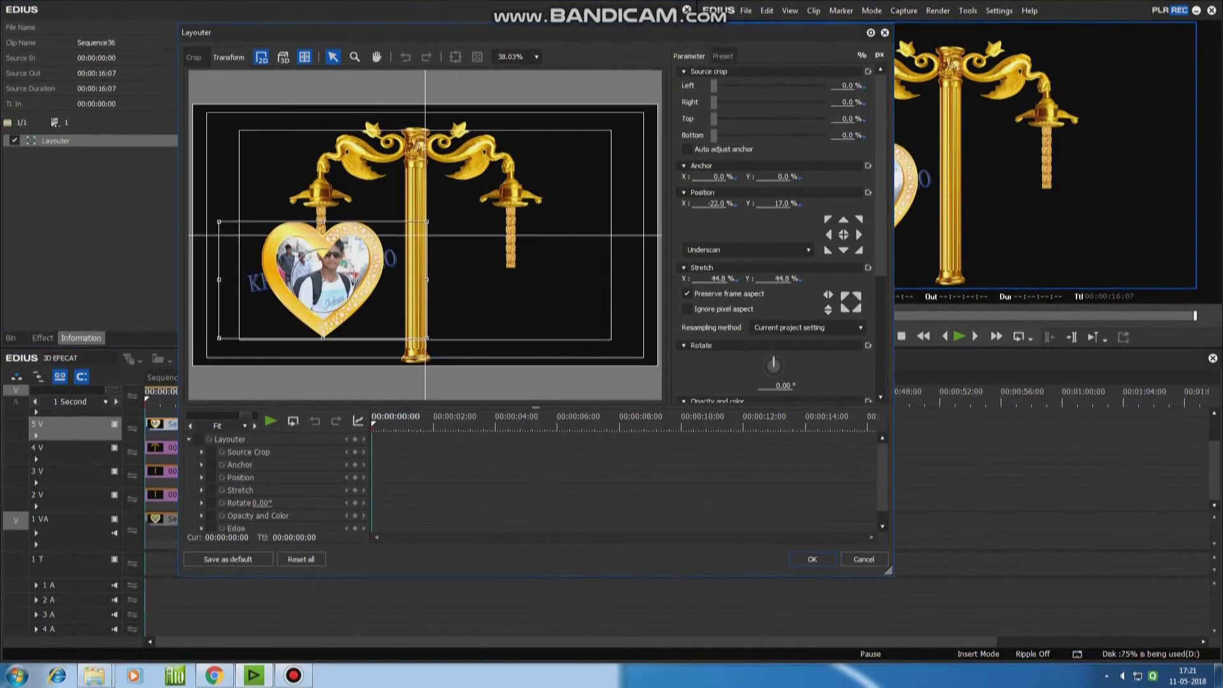
{"action": "left_click_drag", "start_coordinate": [715, 203], "coordinate": [782, 203]}
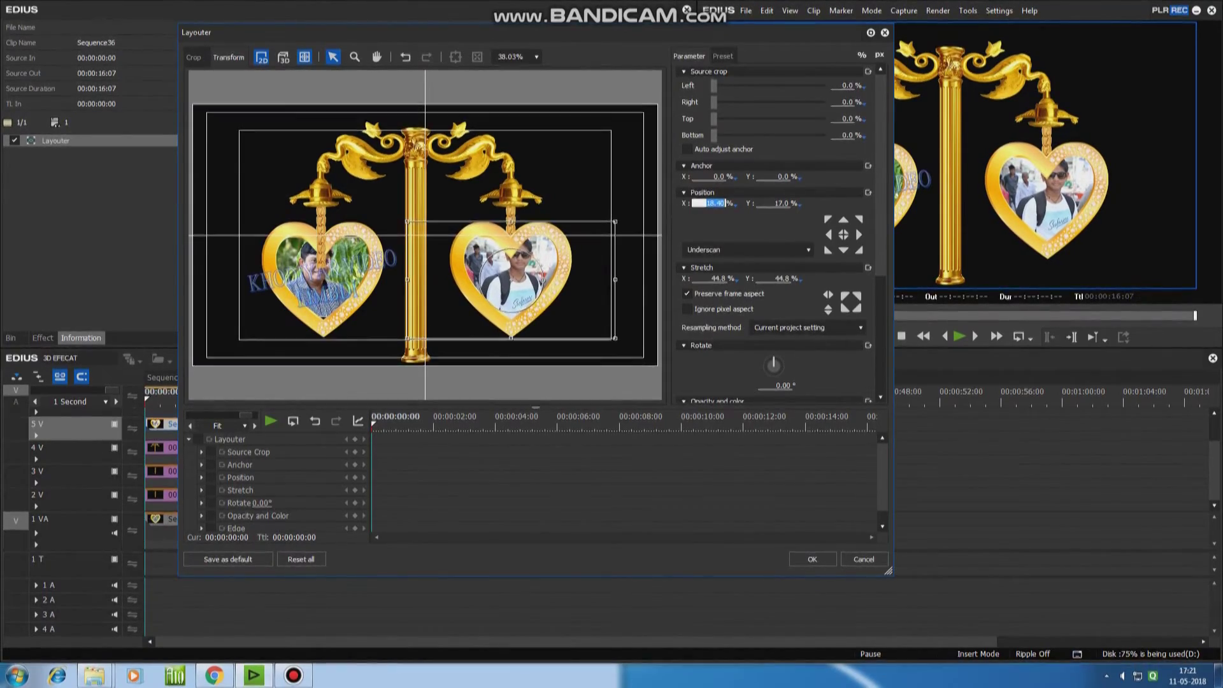
{"action": "left_click", "coordinate": [812, 558]}
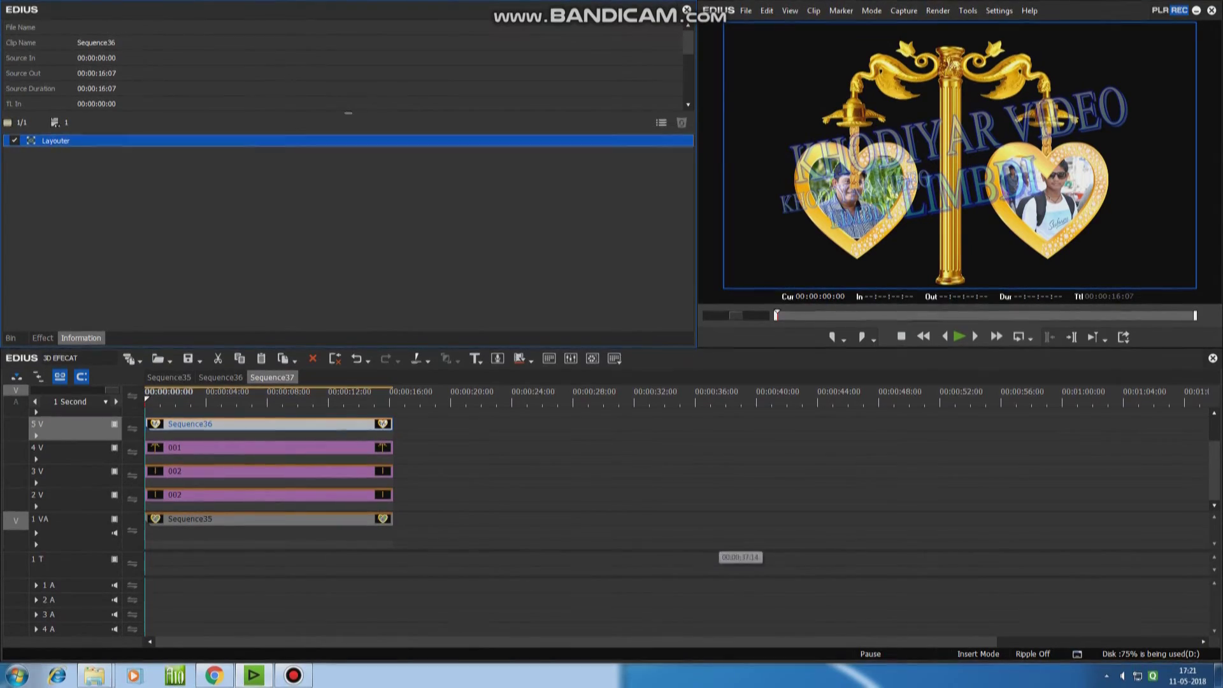
Add the finished Sequence37 to the bin and create a new empty sequence.
{"action": "key", "text": "b"}
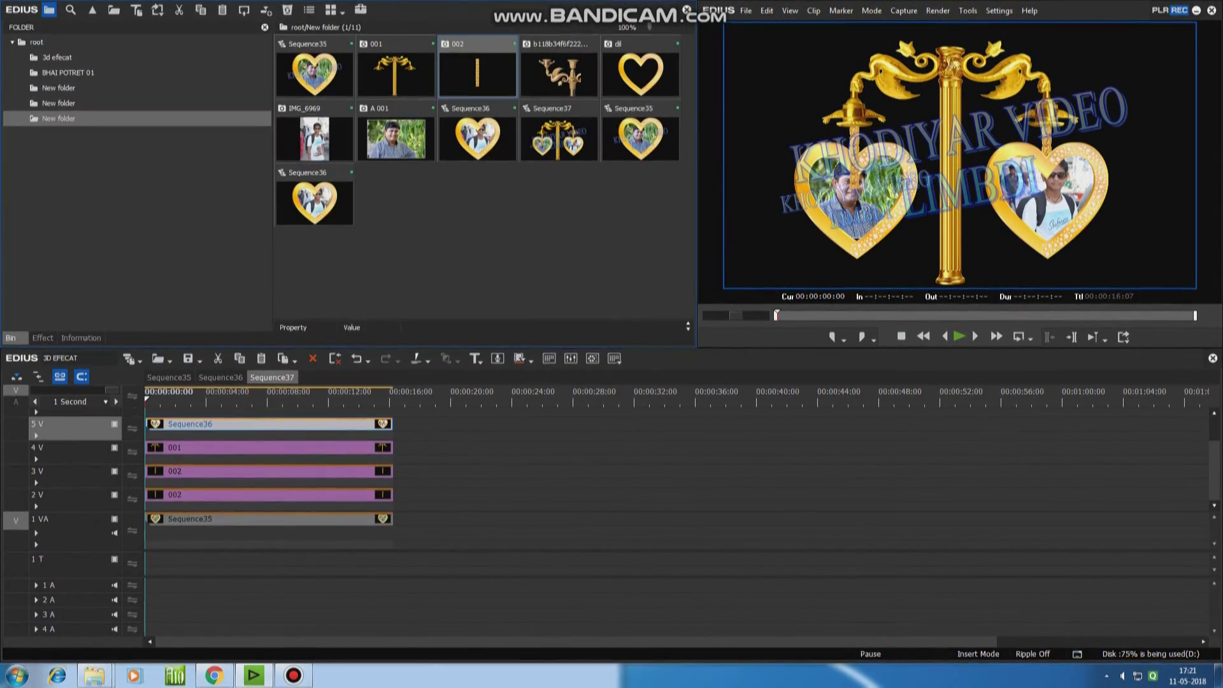
{"action": "right_click", "coordinate": [272, 377]}
{"action": "left_click", "coordinate": [270, 413]}
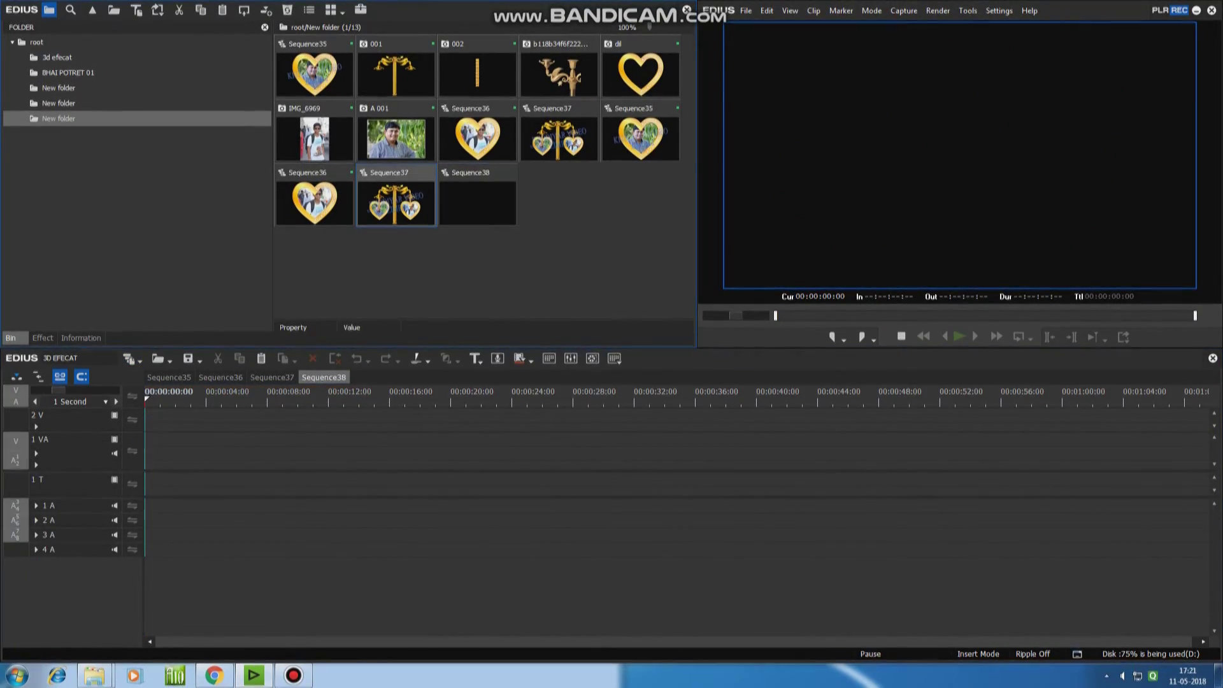
Place Sequence37 twice, back to back, from the start of track 1 VA in the new sequence.
{"action": "left_click_drag", "start_coordinate": [395, 197], "coordinate": [150, 446]}
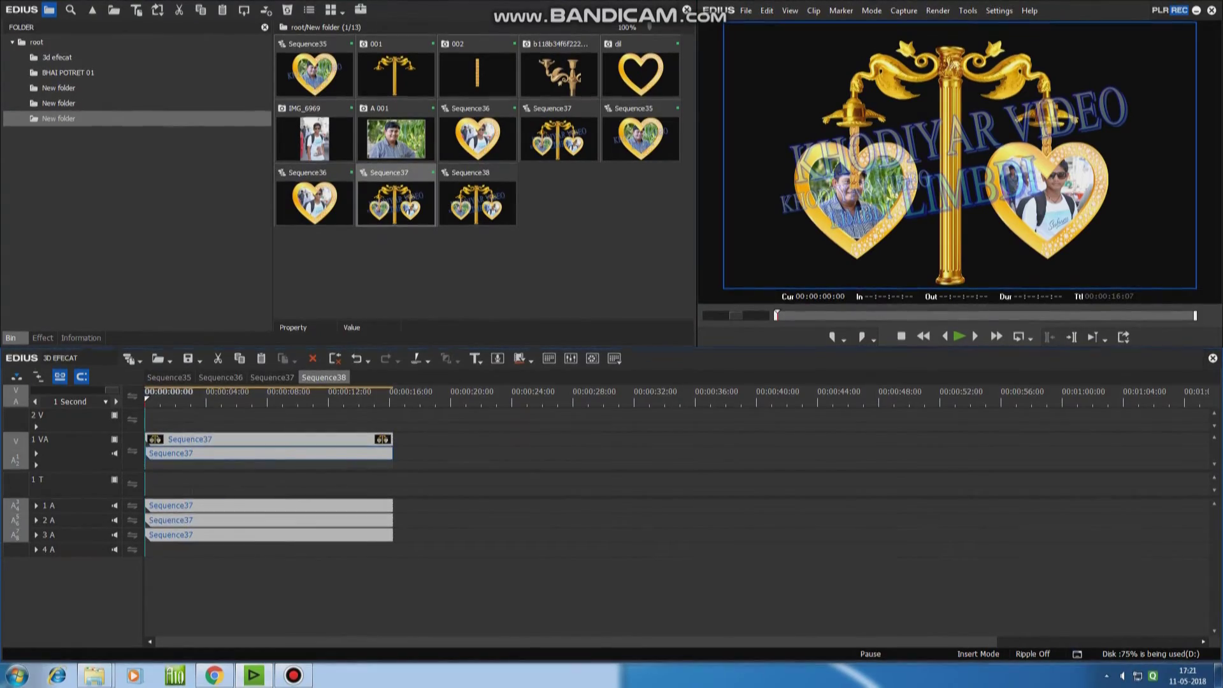
{"action": "left_click", "coordinate": [368, 395]}
{"action": "left_click", "coordinate": [218, 395]}
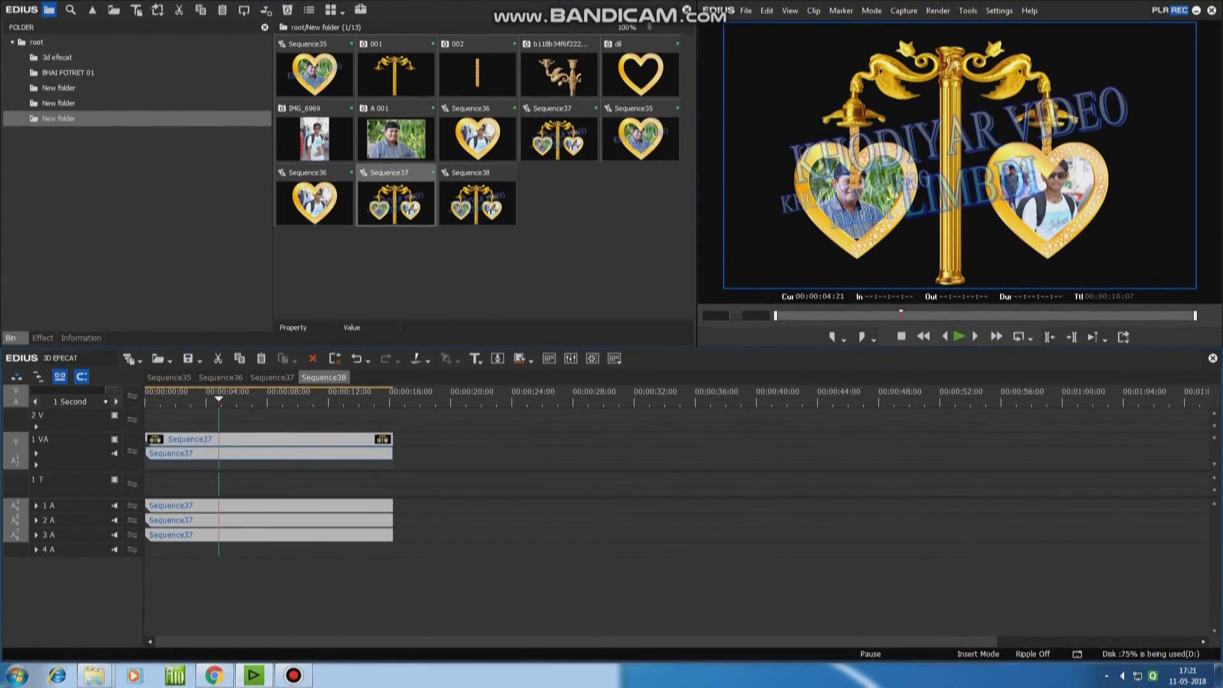
{"action": "left_click_drag", "start_coordinate": [395, 199], "coordinate": [521, 449]}
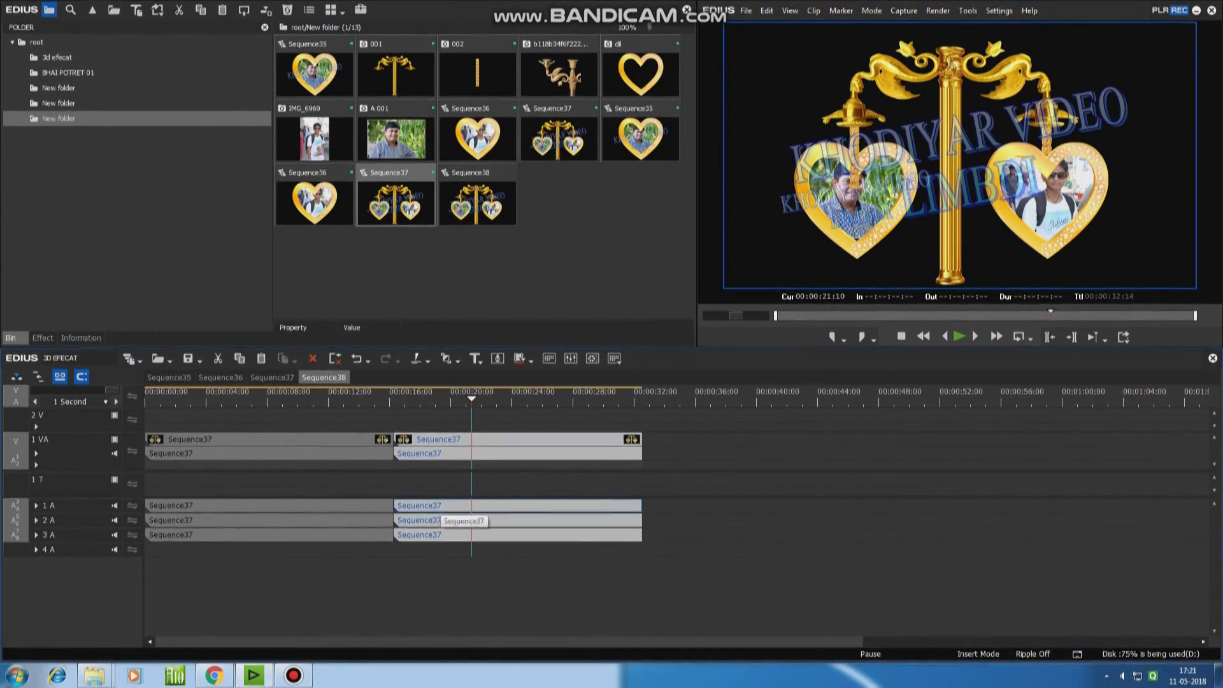
Delete the audio parts of both Sequence37 clips on tracks 1 A, 2 A and 3 A.
{"action": "left_click", "coordinate": [440, 506]}
{"action": "key", "text": "Delete"}
{"action": "left_click", "coordinate": [440, 520]}
{"action": "key", "text": "Delete"}
{"action": "left_click", "coordinate": [440, 535]}
{"action": "key", "text": "Delete"}
{"action": "left_click", "coordinate": [267, 535]}
{"action": "left_click", "coordinate": [344, 535]}
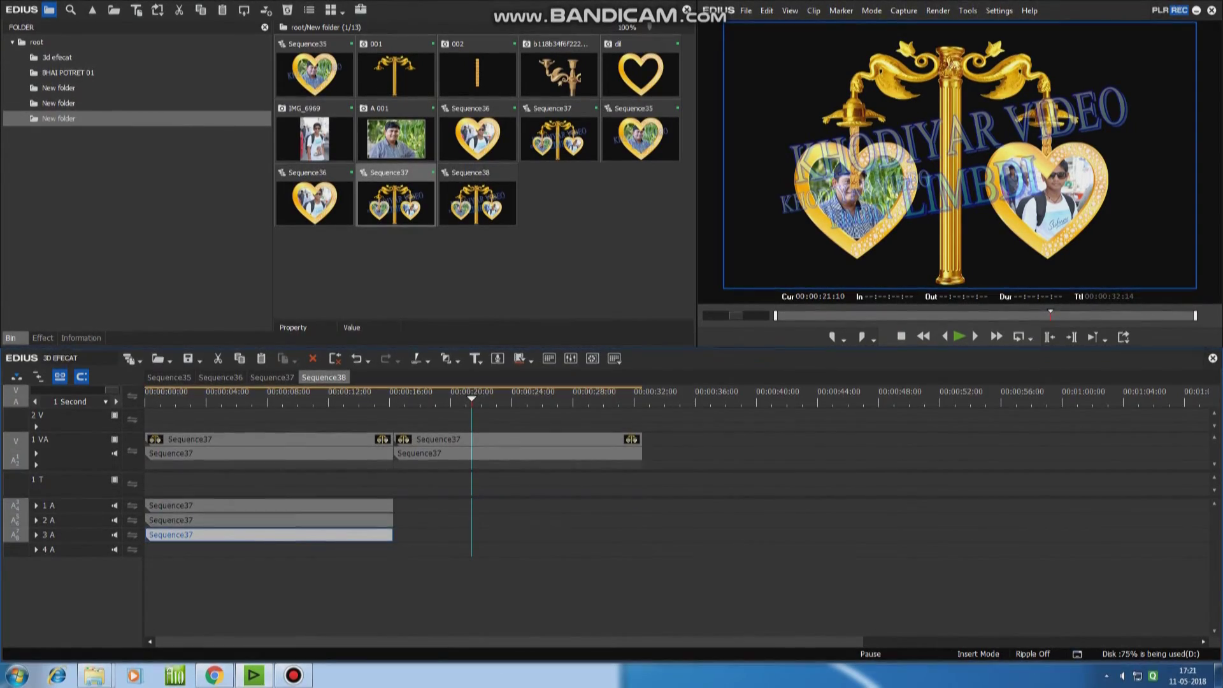
{"action": "key", "text": "Delete"}
{"action": "left_click", "coordinate": [344, 520]}
{"action": "key", "text": "Delete"}
{"action": "left_click", "coordinate": [344, 505]}
{"action": "key", "text": "Delete"}
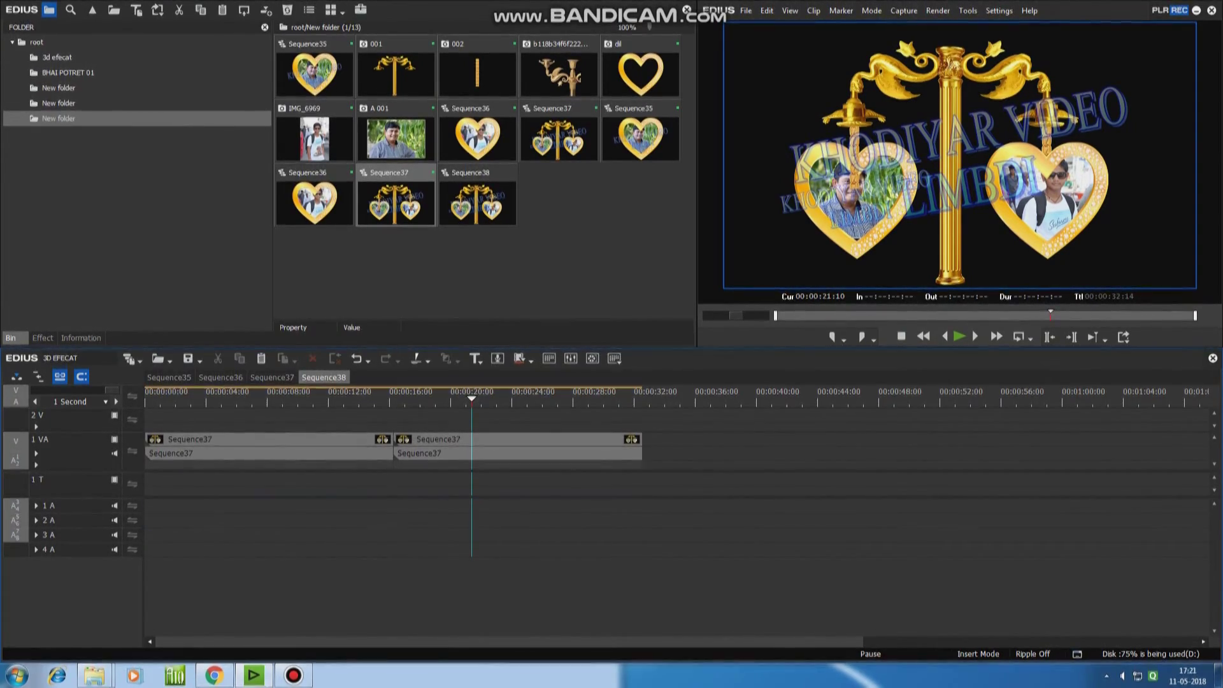
Apply the counterclockwise Pinwheel transition from the GPU Transform group between the two Sequence37 clips.
{"action": "left_click", "coordinate": [42, 338]}
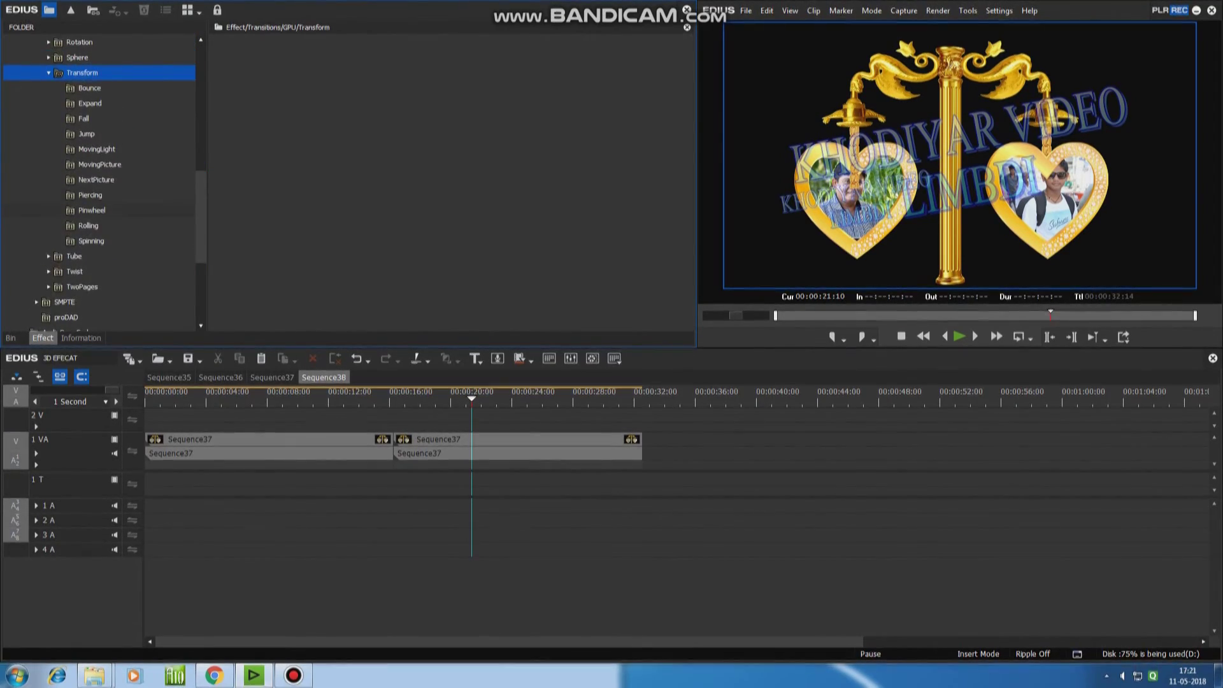
{"action": "left_click", "coordinate": [91, 210]}
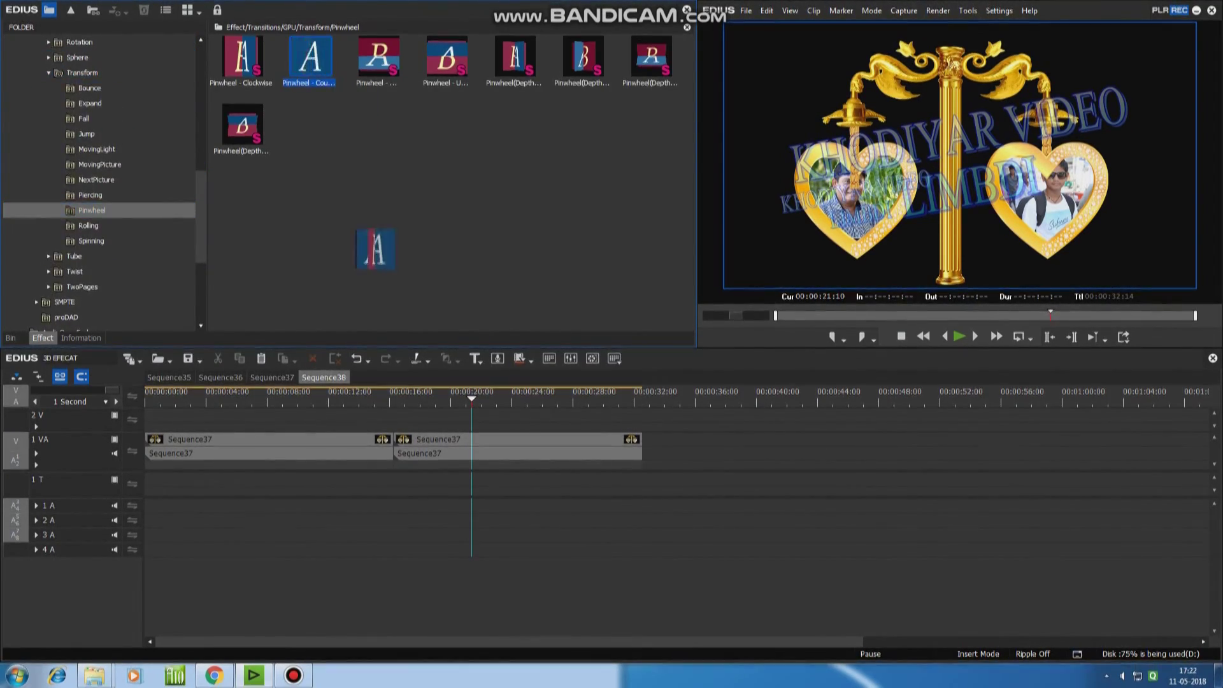
{"action": "left_click_drag", "start_coordinate": [308, 57], "coordinate": [384, 445]}
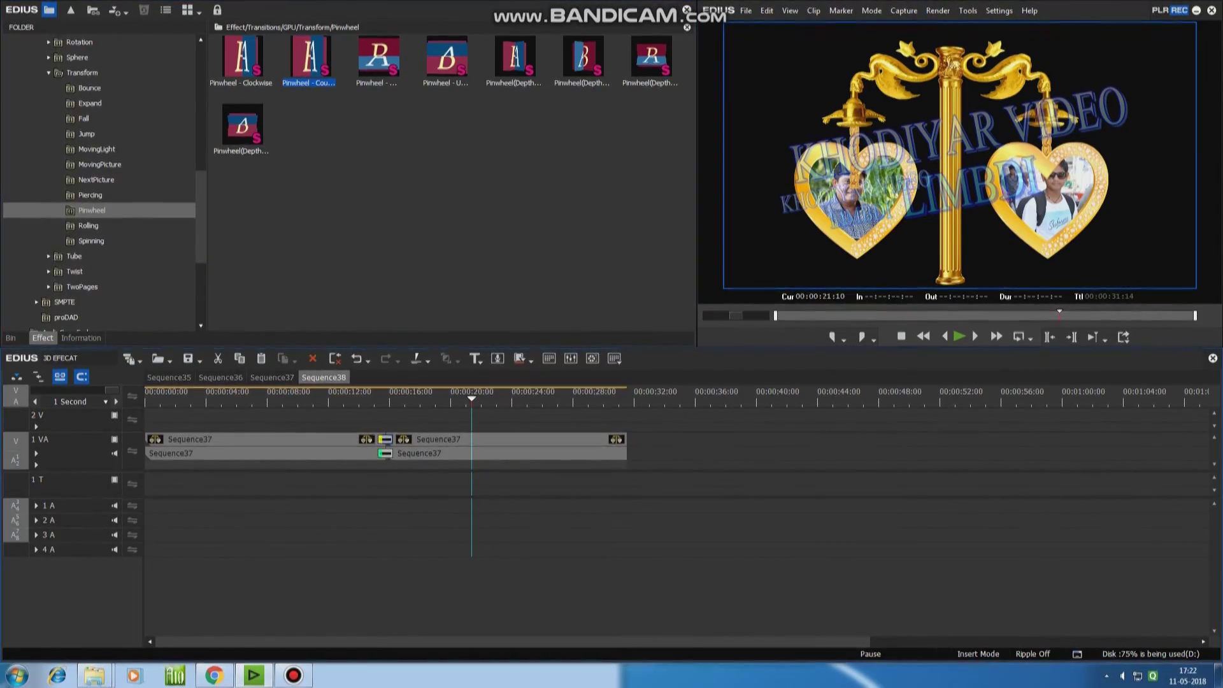